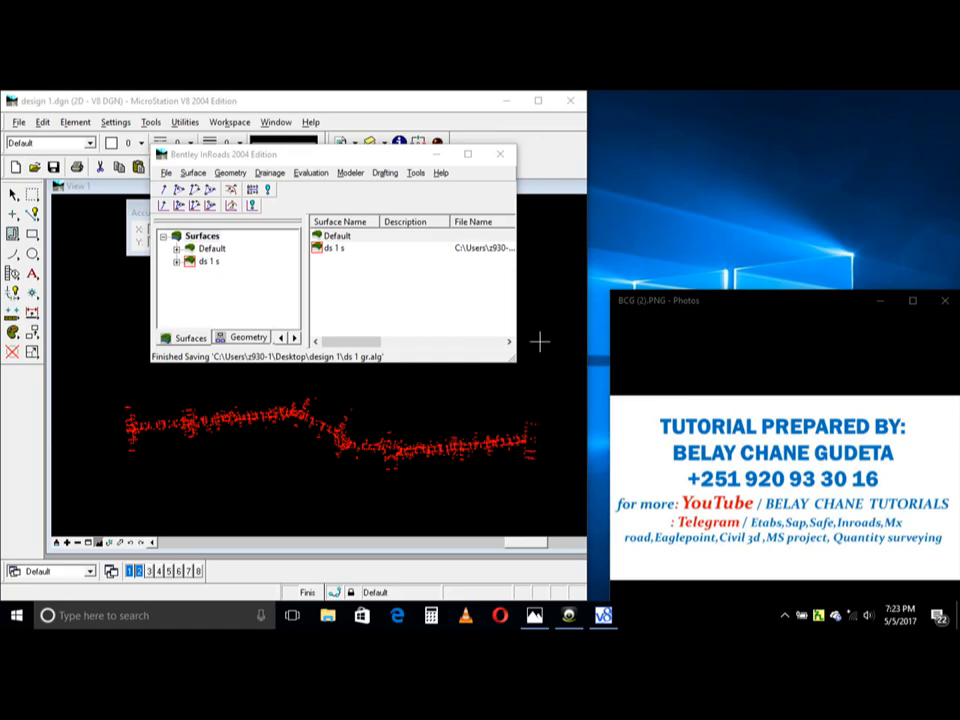
# Step: Triangulate the ds 1 s surface with a maximum length of 100
pyautogui.click(538, 102)
pyautogui.moveTo(370, 156); pyautogui.dragTo(581, 189)
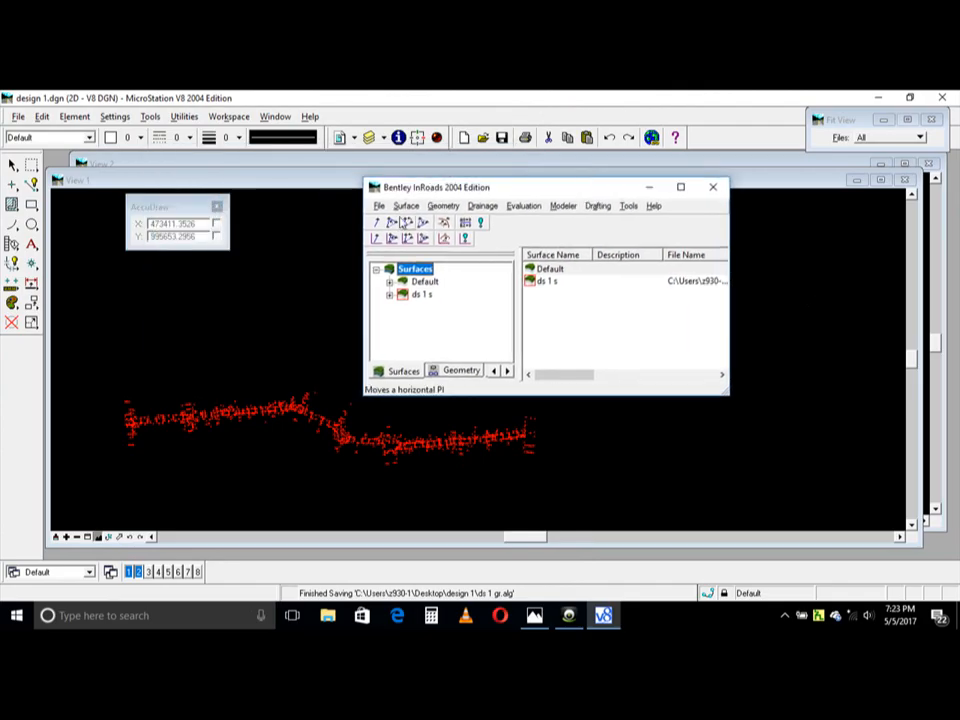
pyautogui.click(406, 206)
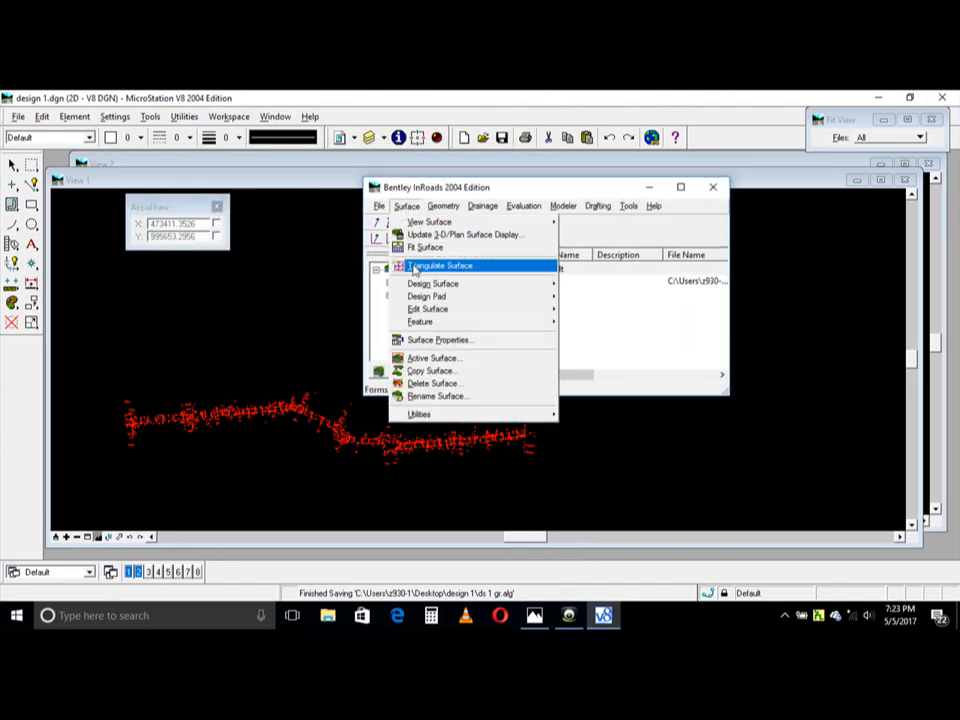
pyautogui.click(445, 264)
pyautogui.moveTo(242, 273); pyautogui.dragTo(154, 293)
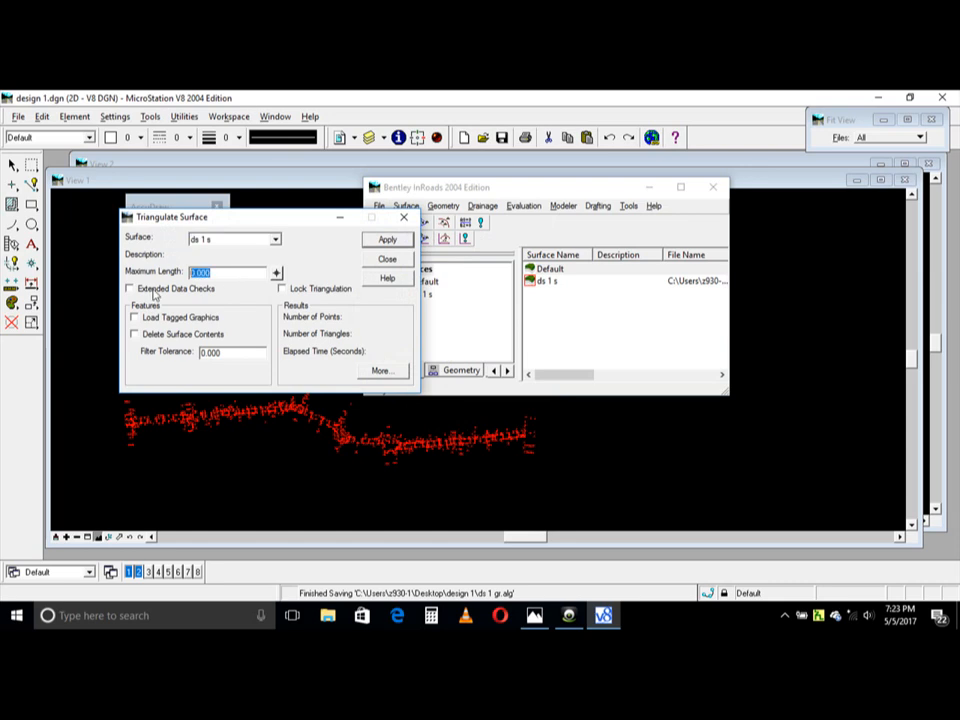
pyautogui.write('100.00')
pyautogui.click(405, 240)
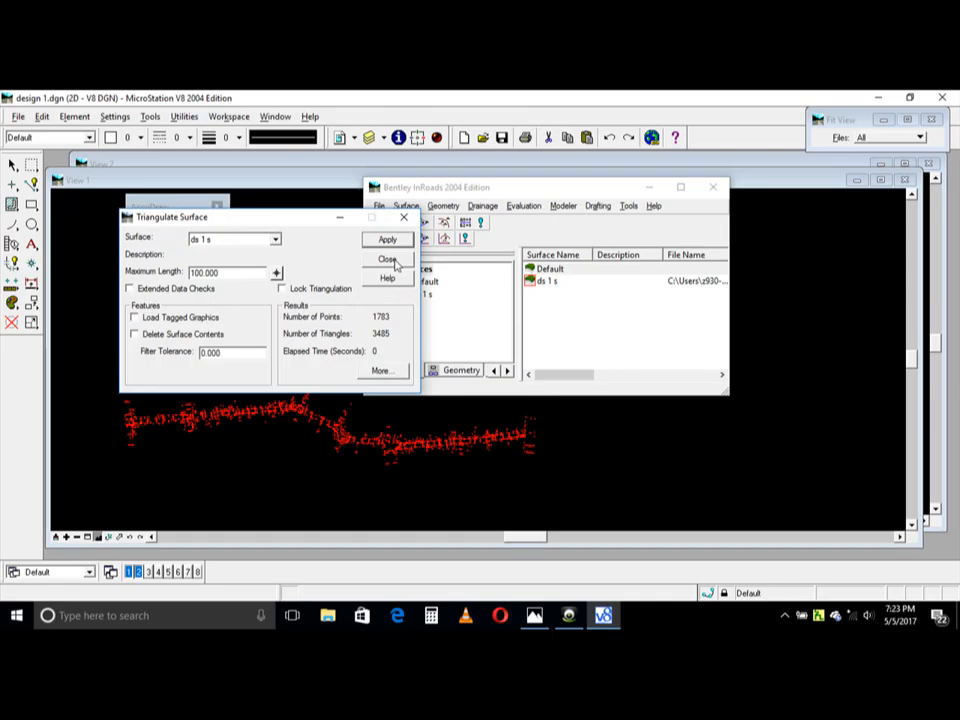
pyautogui.click(388, 261)
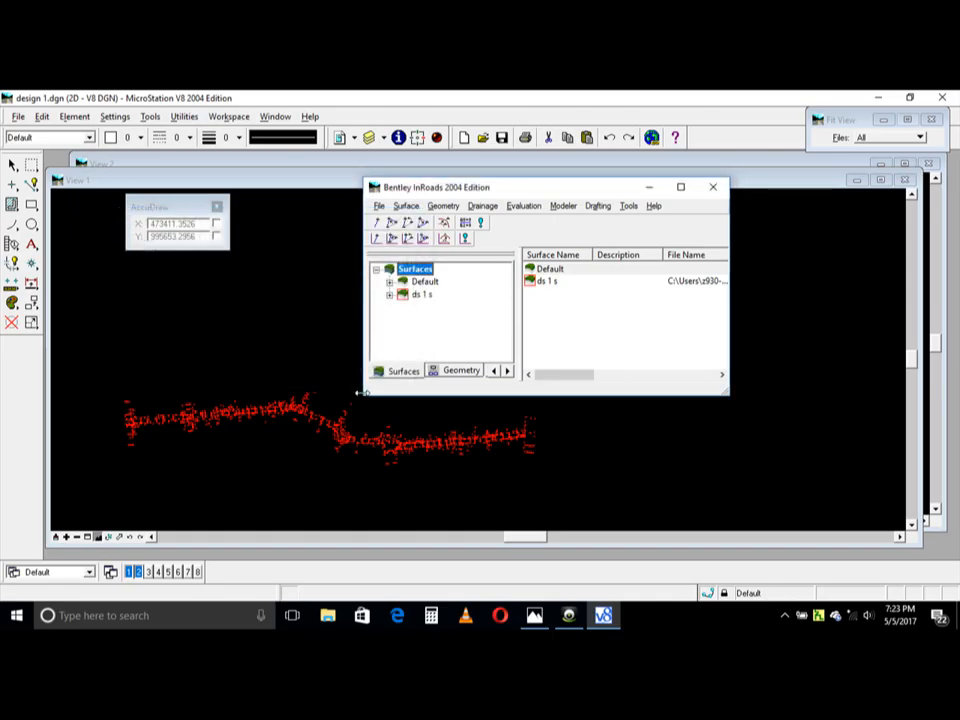
# Step: Display the perimeter of the ds 1 s surface with its line colour set to green
pyautogui.click(406, 205)
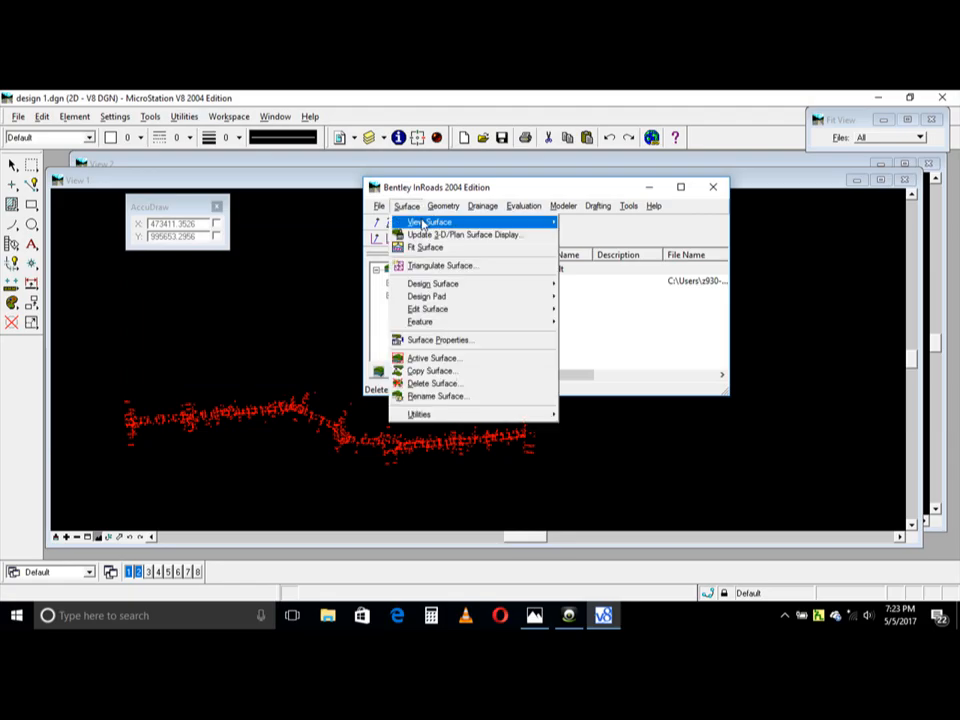
pyautogui.moveTo(422, 222)
pyautogui.click(585, 221)
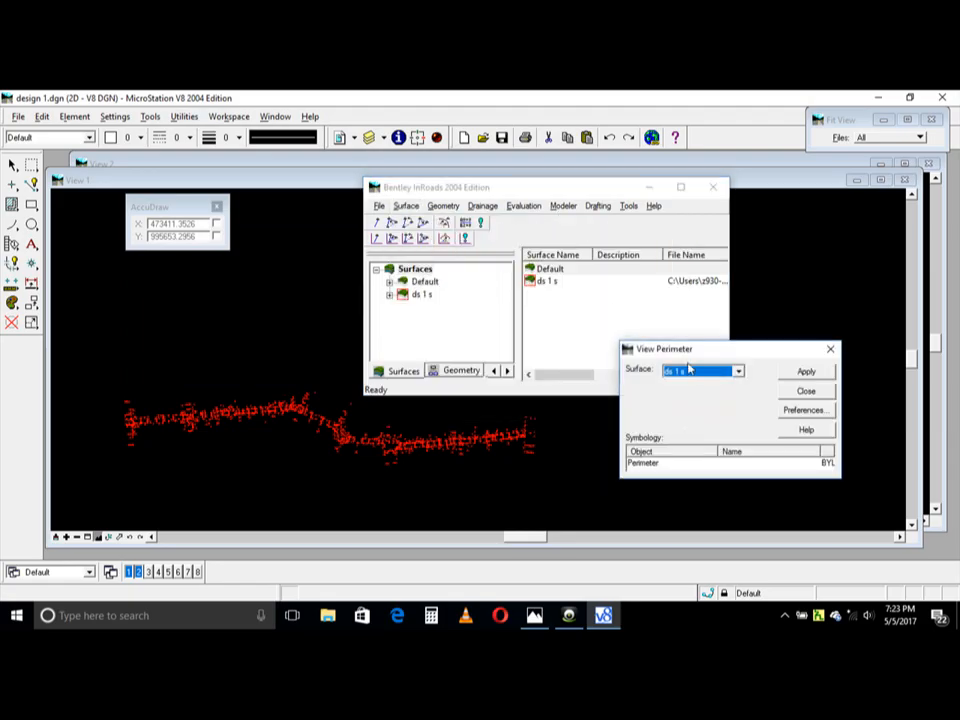
pyautogui.doubleClick(826, 464)
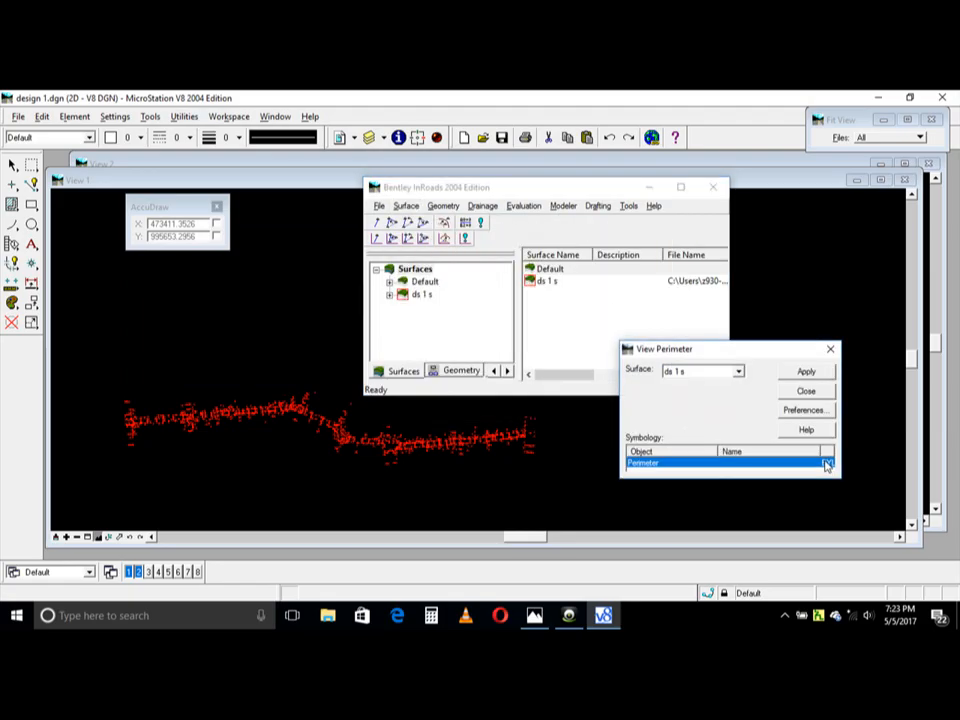
pyautogui.click(785, 402)
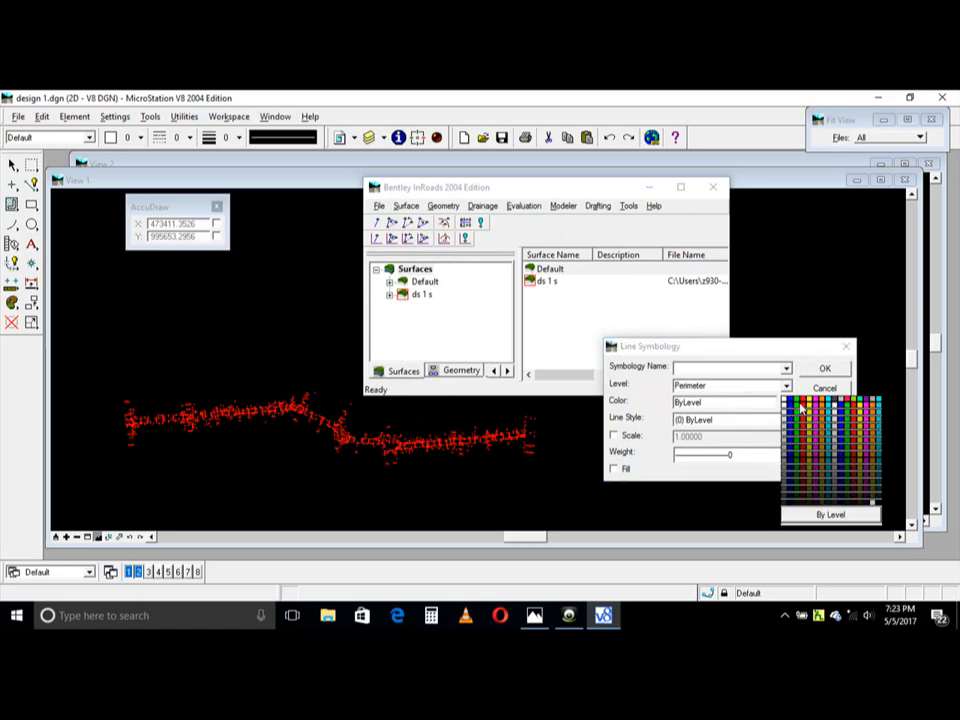
pyautogui.click(799, 404)
pyautogui.click(825, 368)
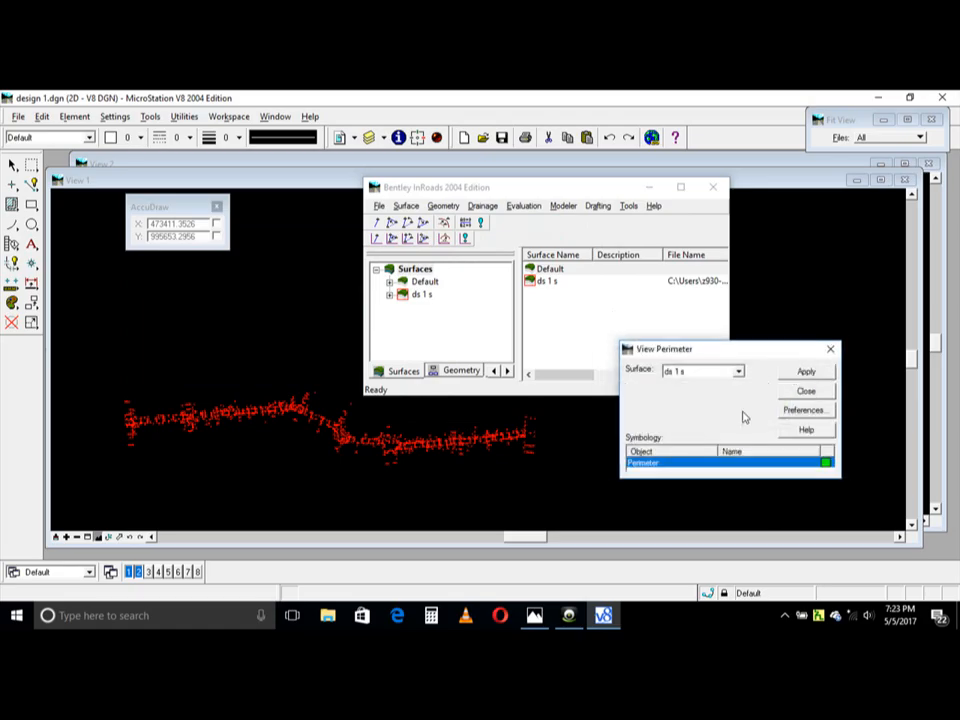
pyautogui.click(807, 373)
# Step: Examine how the perimeter outline follows the survey points along the whole corridor
pyautogui.click(270, 432)
pyautogui.scroll(2, 231, 413)
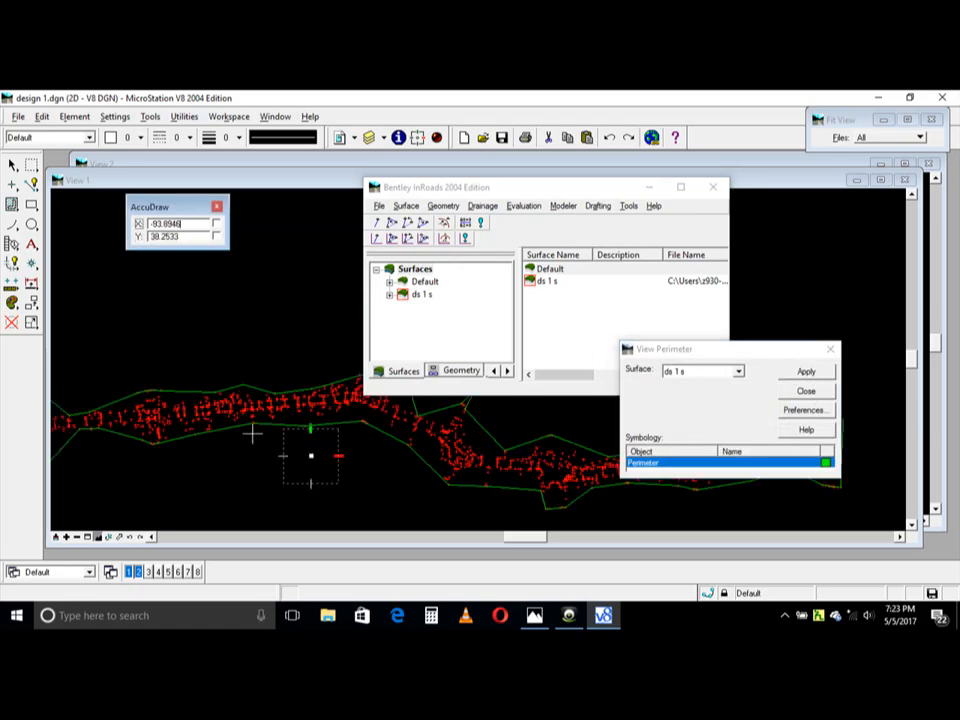
pyautogui.scroll(-2, 252, 432)
pyautogui.moveTo(572, 185); pyautogui.dragTo(691, 155)
pyautogui.scroll(3, 270, 459)
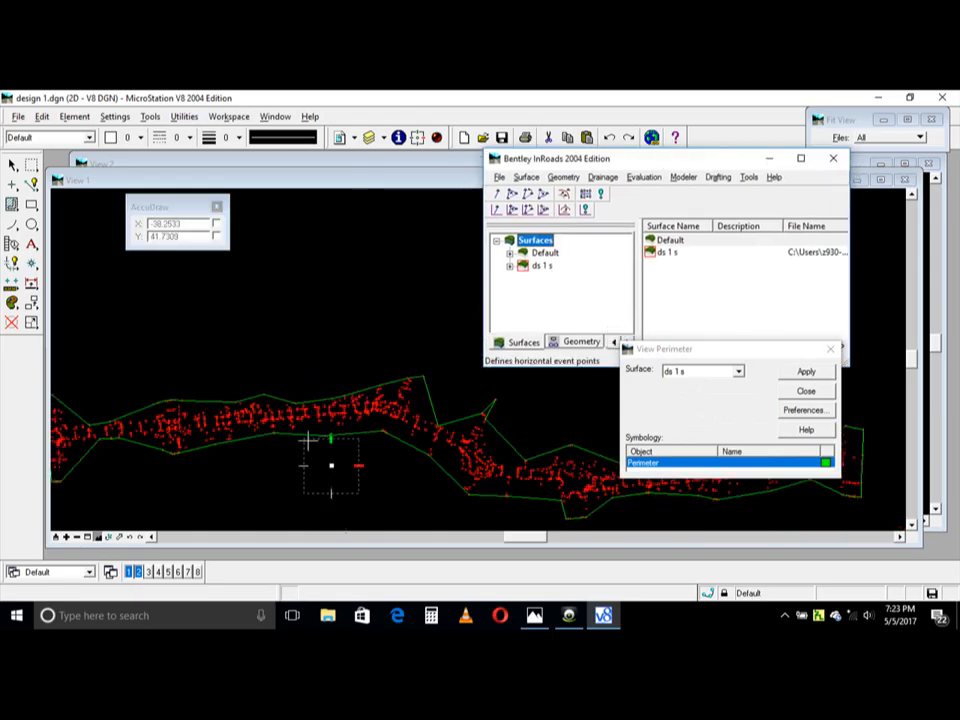
pyautogui.scroll(-3, 306, 440)
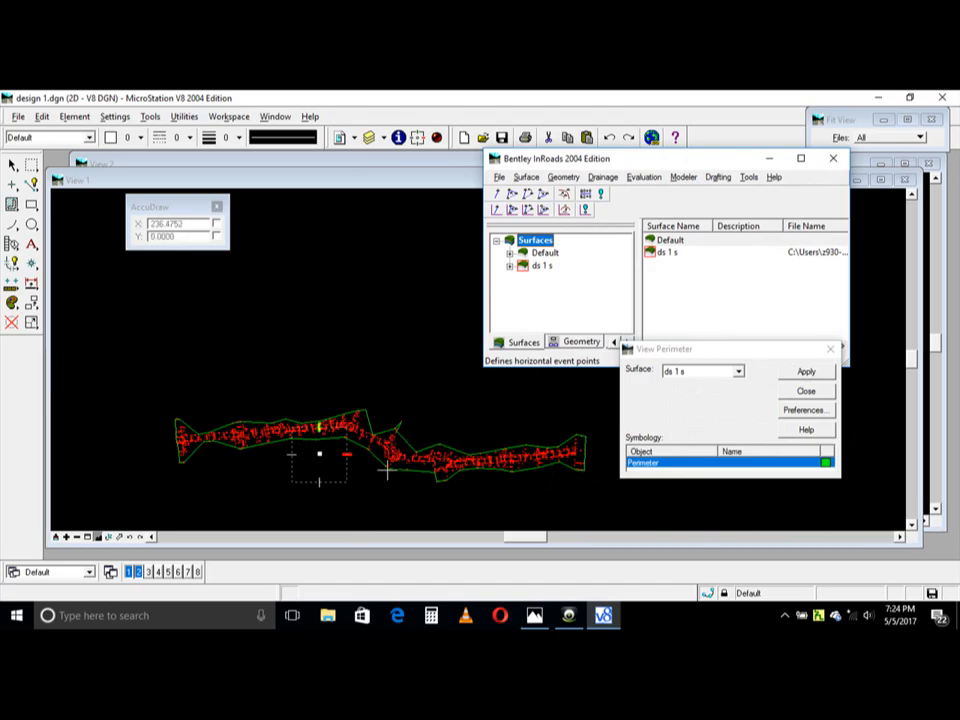
pyautogui.scroll(3, 321, 450)
pyautogui.scroll(-3, 321, 450)
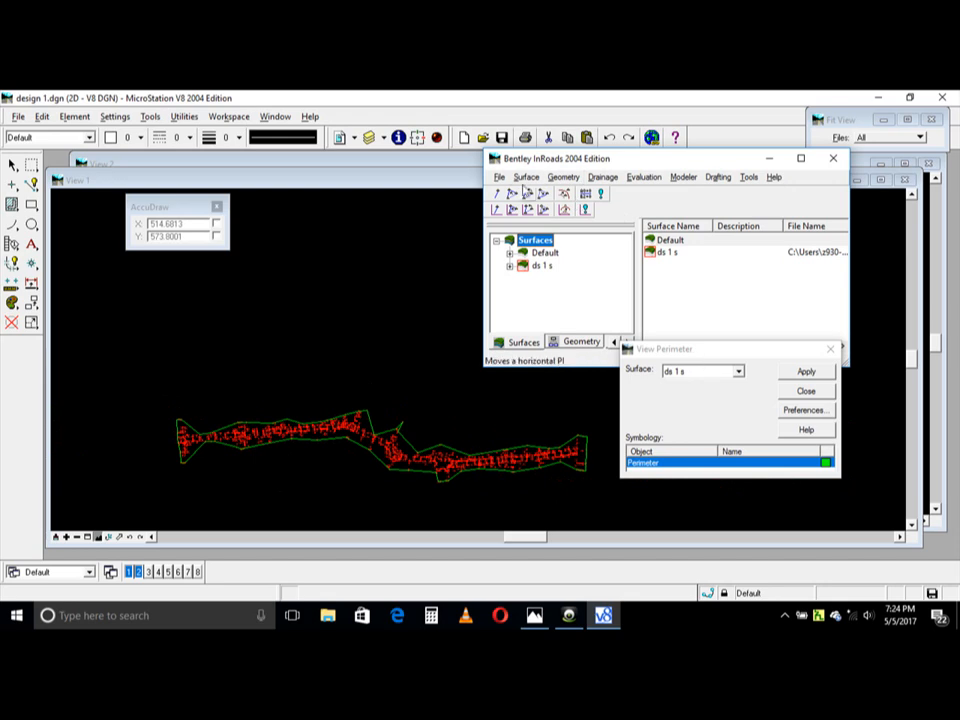
# Step: Retriangulate the ds 1 s surface with a maximum length of 300 and redisplay its perimeter
pyautogui.click(526, 177)
pyautogui.click(557, 236)
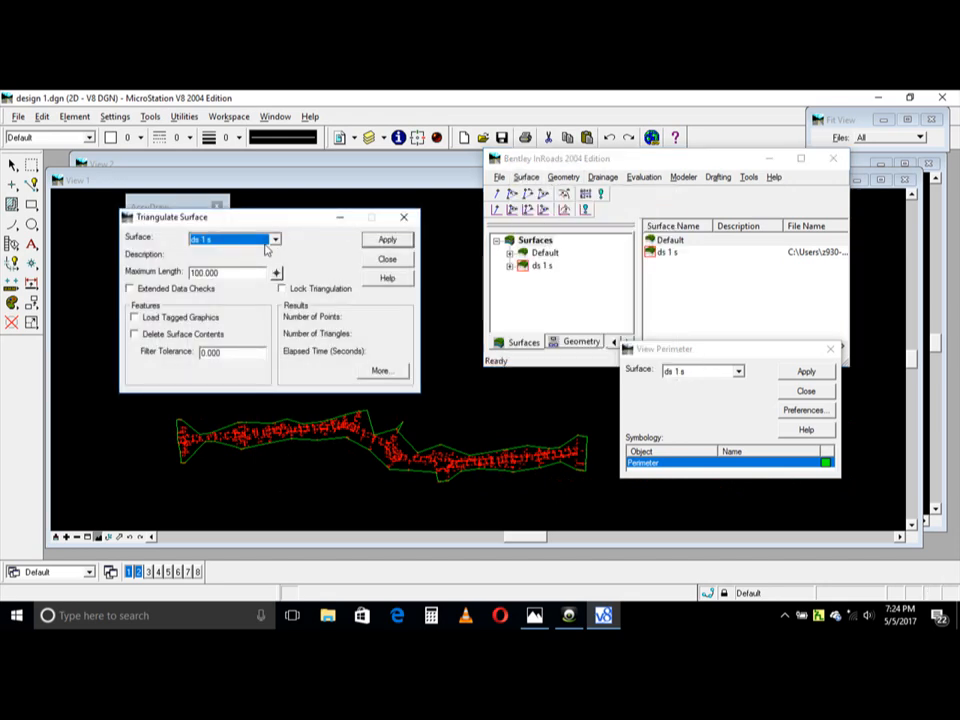
pyautogui.click(193, 272)
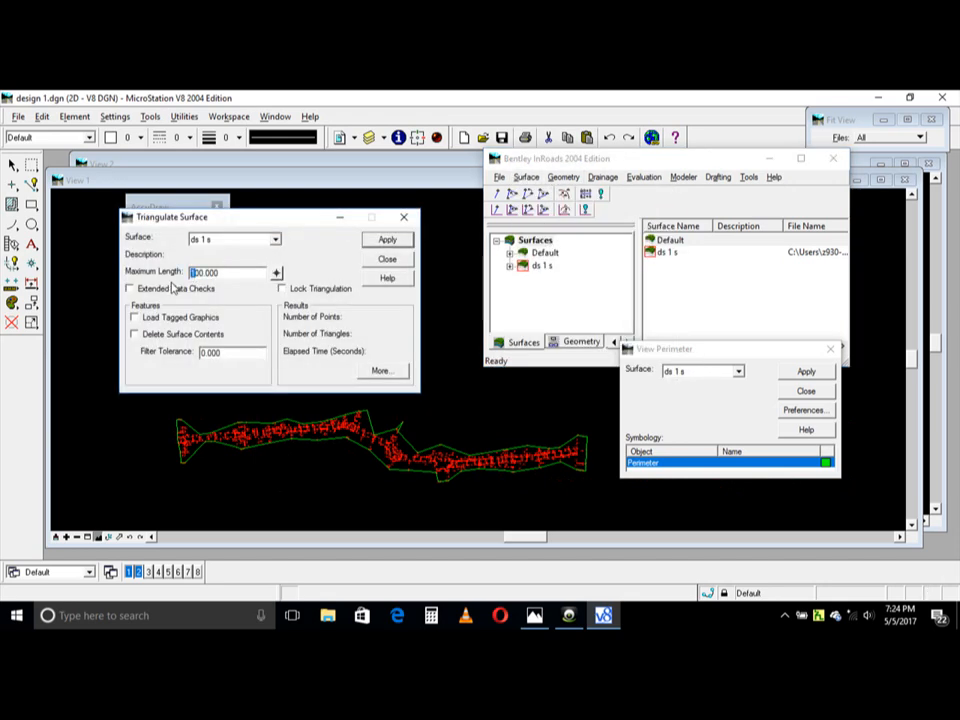
pyautogui.write('3')
pyautogui.click(390, 240)
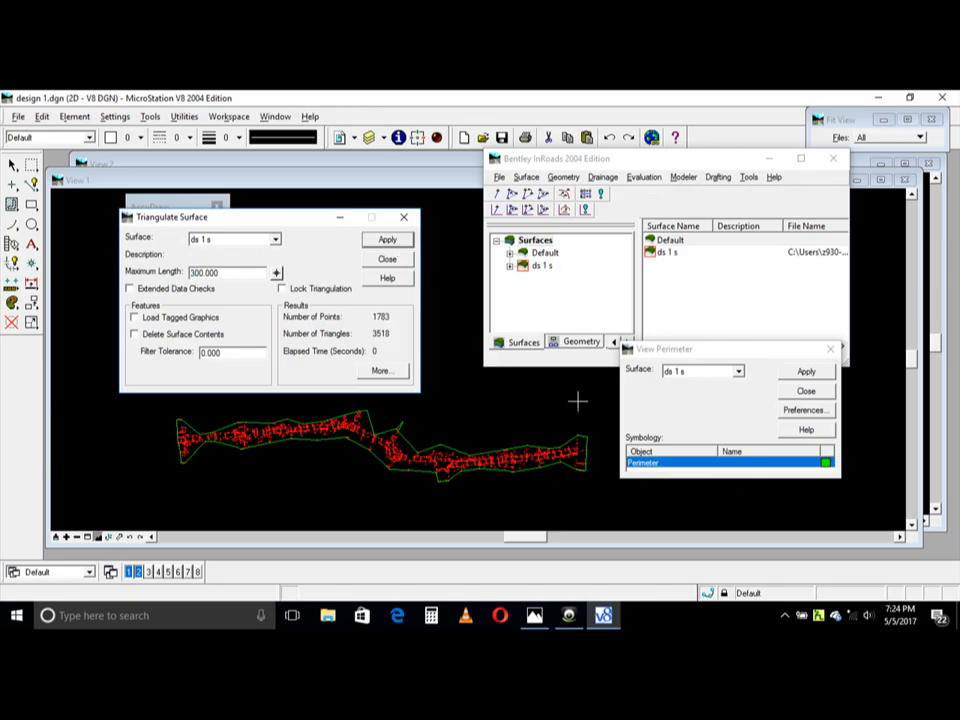
pyautogui.click(812, 373)
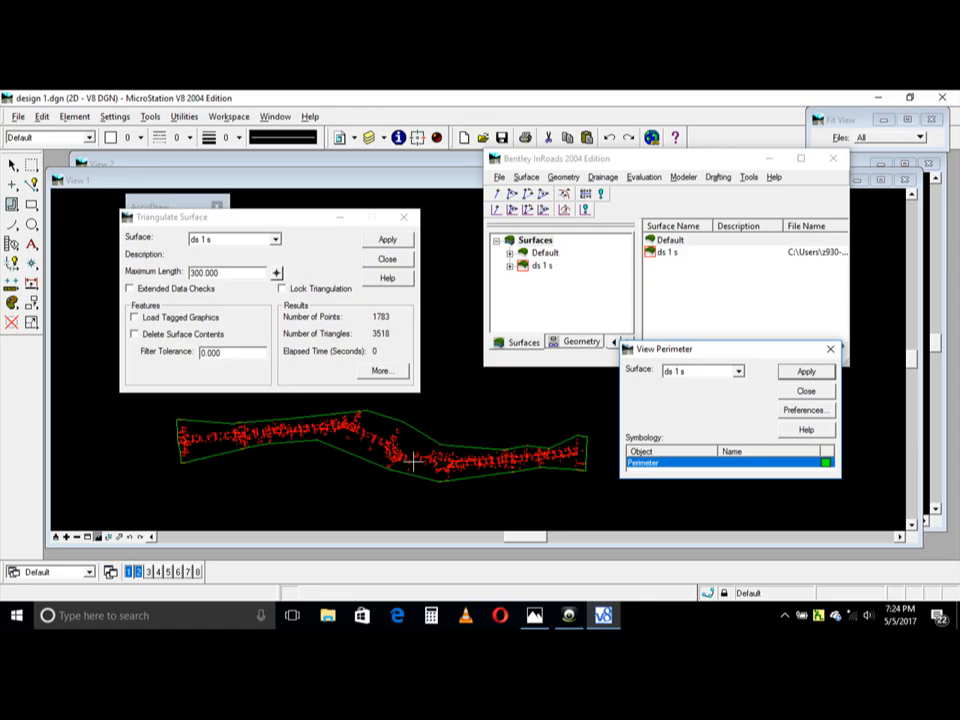
# Step: Set the triangulation maximum length back to 100, retriangulate the ds 1 s surface and redraw its perimeter
pyautogui.click(193, 272)
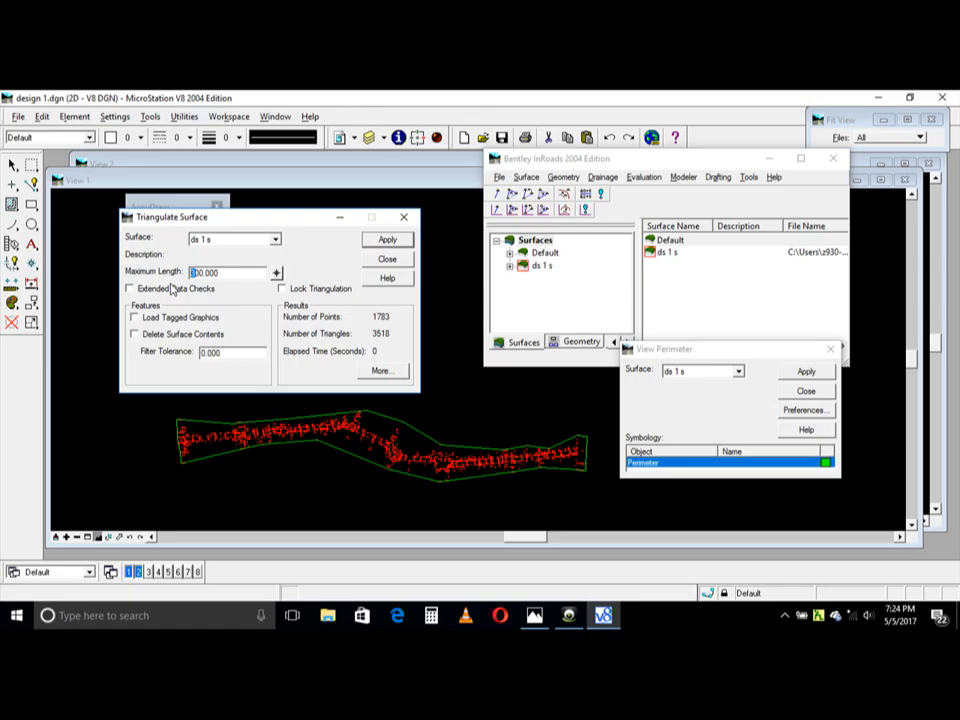
pyautogui.click(381, 242)
pyautogui.click(389, 261)
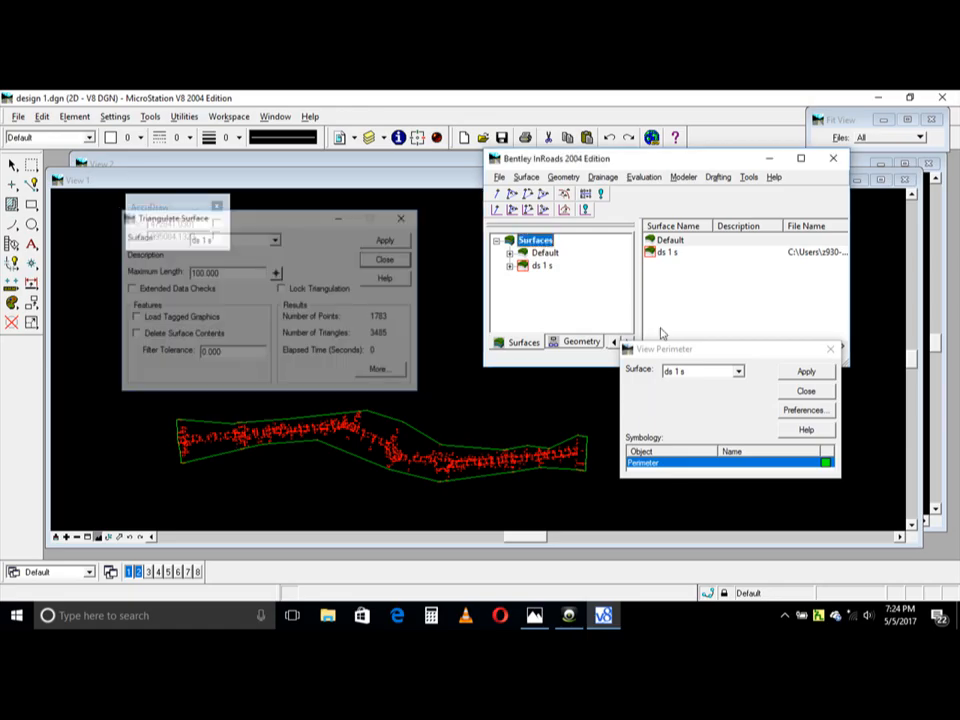
pyautogui.click(806, 371)
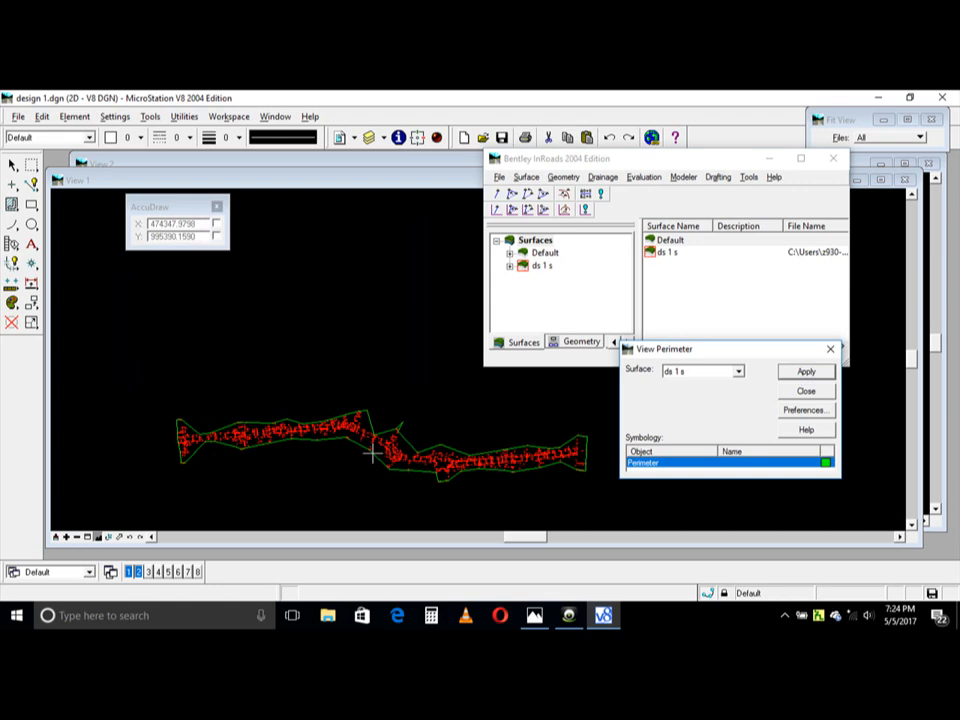
pyautogui.click(803, 393)
# Step: Open the contour display settings for the ds 1 s surface and turn off the major and minor depression contours
pyautogui.scroll(3, 350, 450)
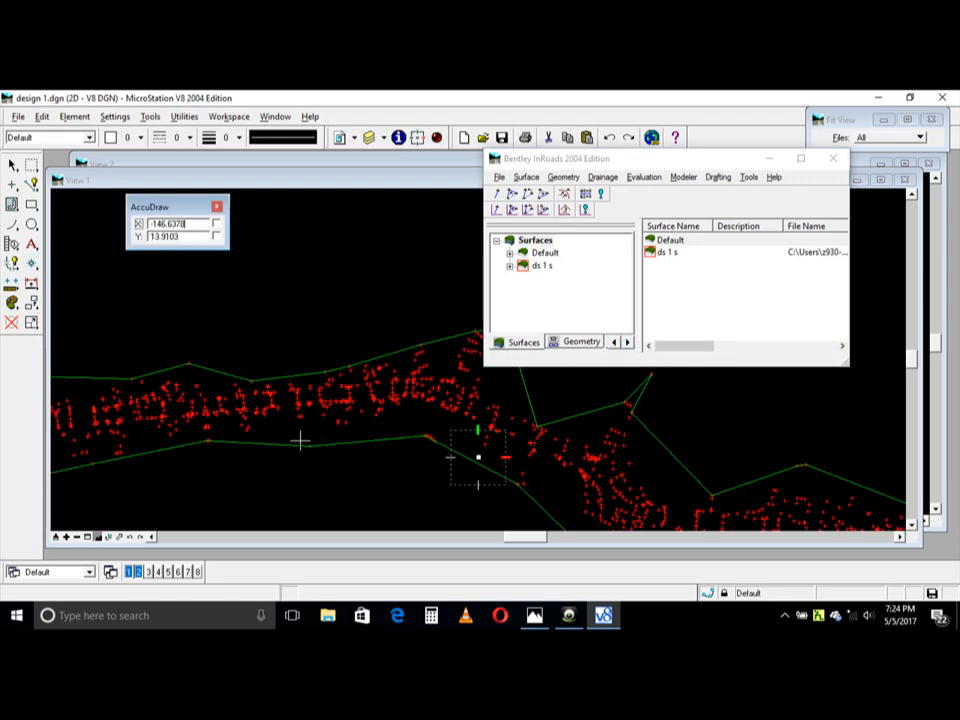
pyautogui.click(526, 177)
pyautogui.moveTo(567, 195)
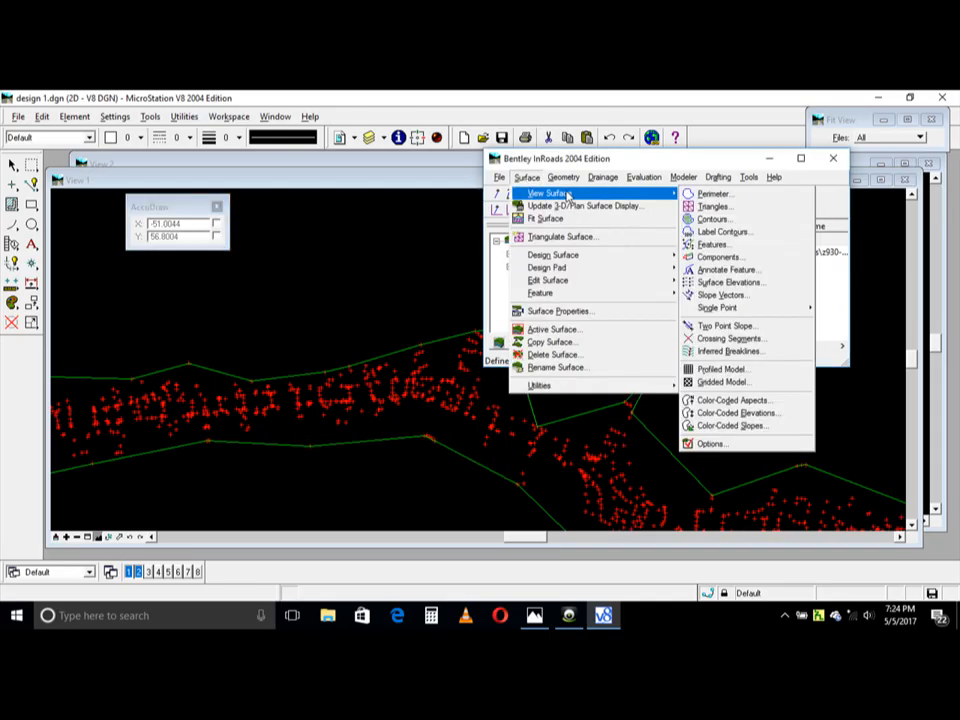
pyautogui.click(712, 218)
pyautogui.moveTo(554, 282); pyautogui.dragTo(444, 199)
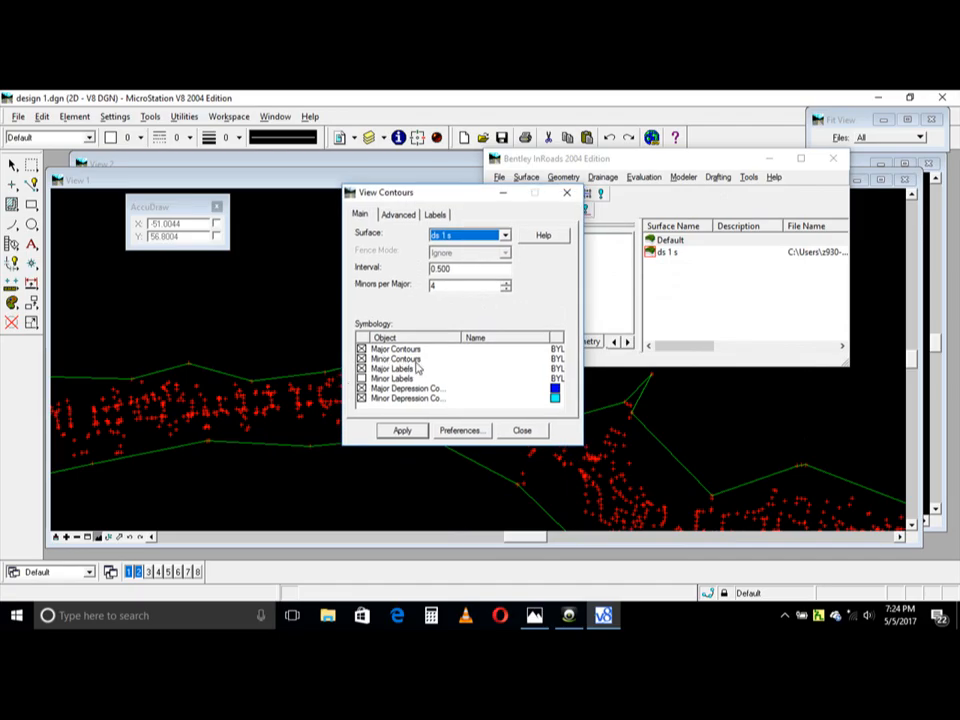
pyautogui.click(361, 388)
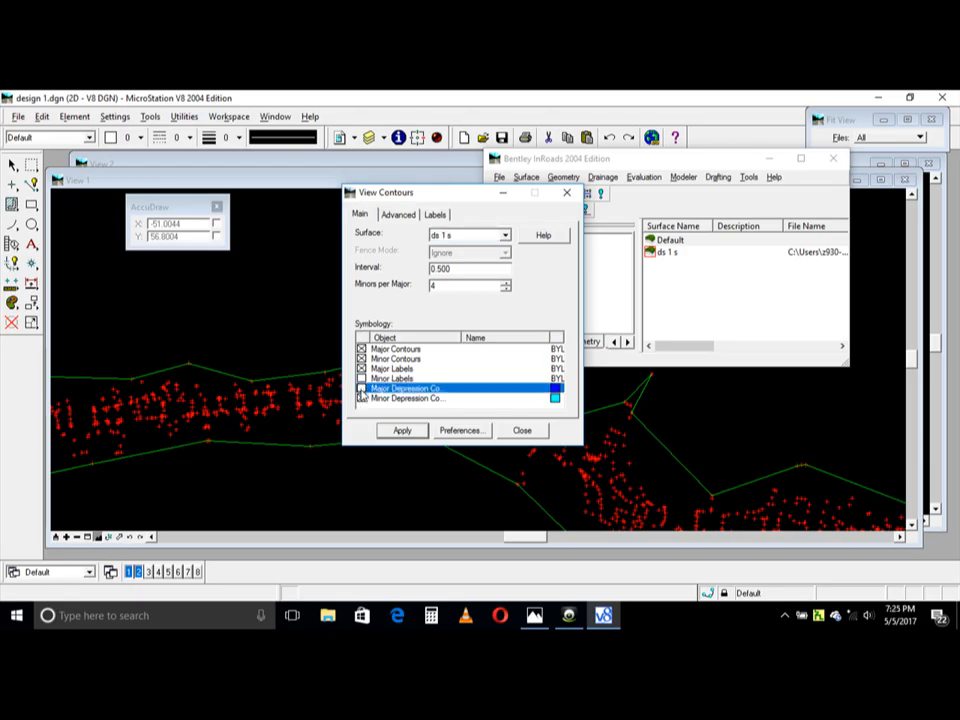
pyautogui.click(361, 398)
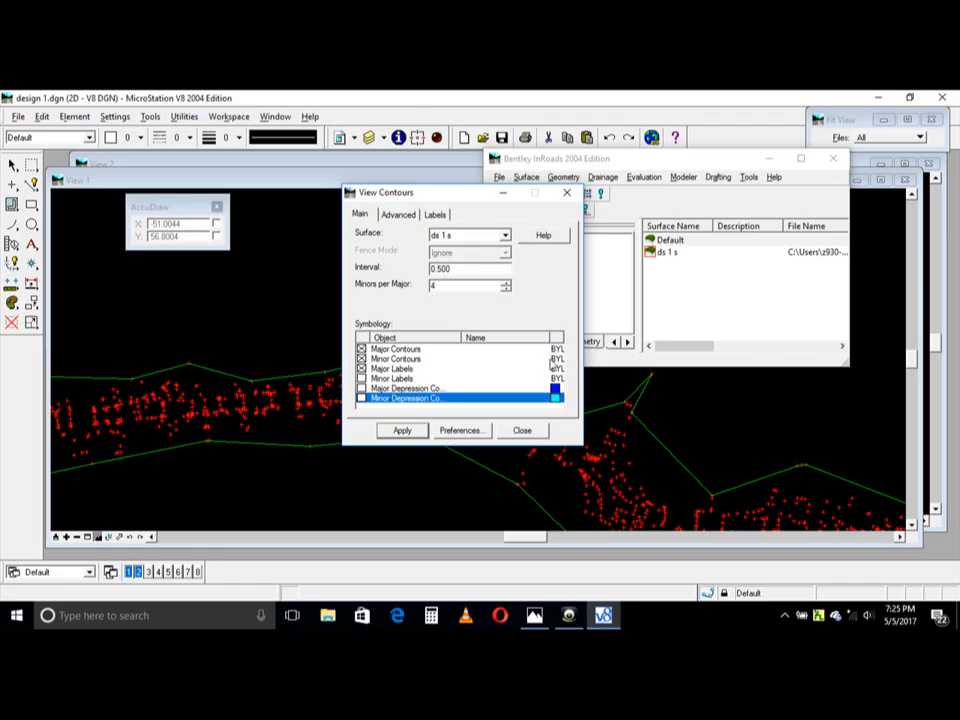
# Step: Set the line colour of the major contours to yellow
pyautogui.moveTo(548, 338); pyautogui.dragTo(520, 338)
pyautogui.doubleClick(535, 348)
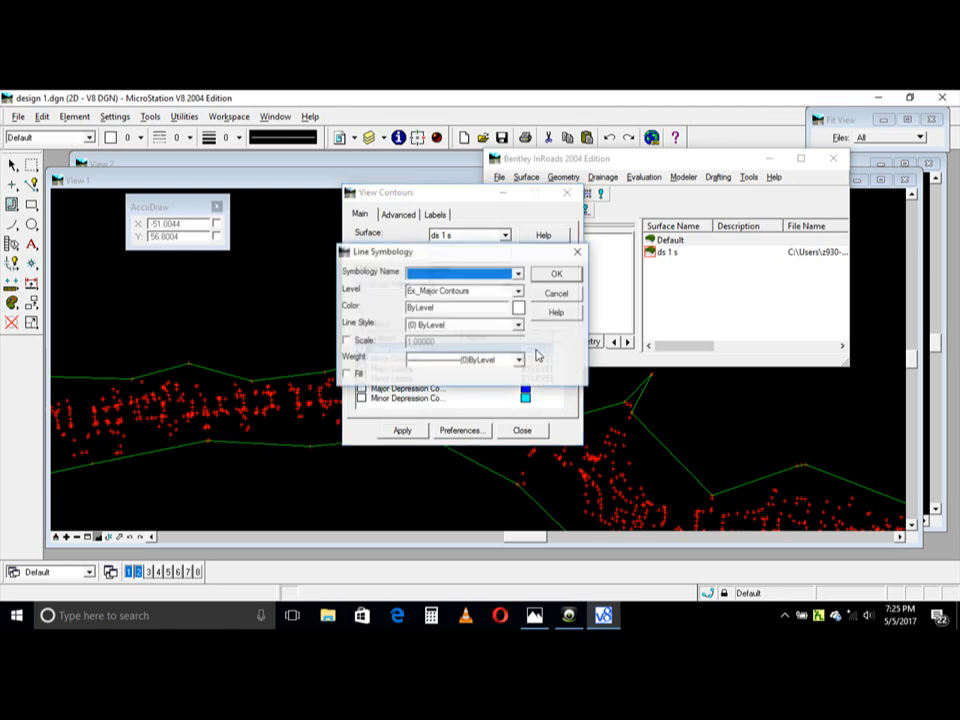
pyautogui.click(516, 309)
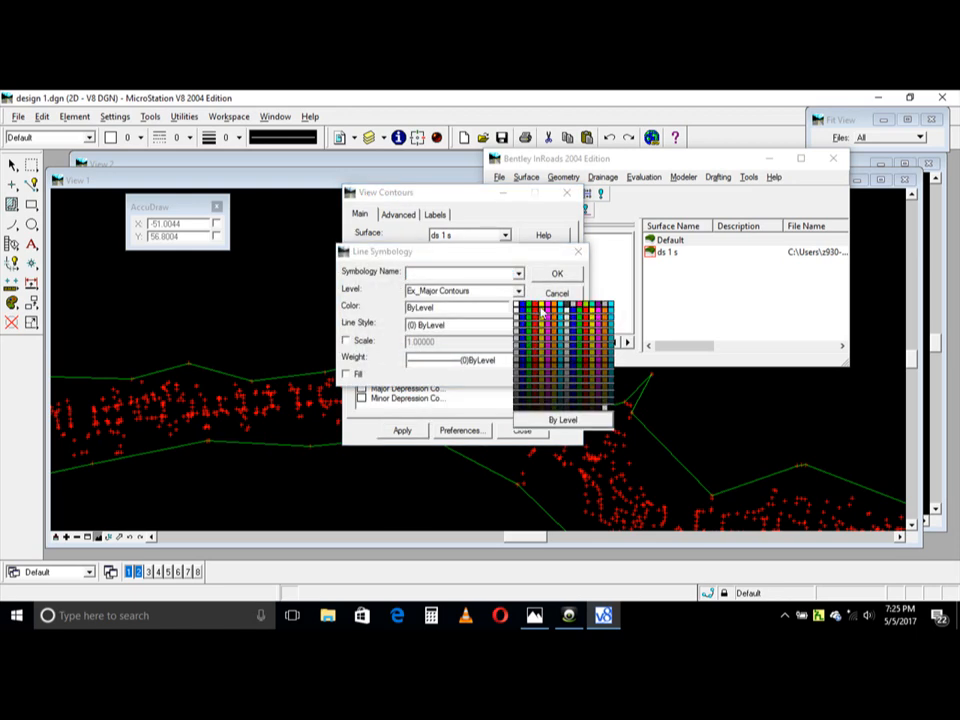
pyautogui.click(541, 313)
pyautogui.click(557, 273)
# Step: Set the line colour of the minor contours to cyan
pyautogui.doubleClick(430, 359)
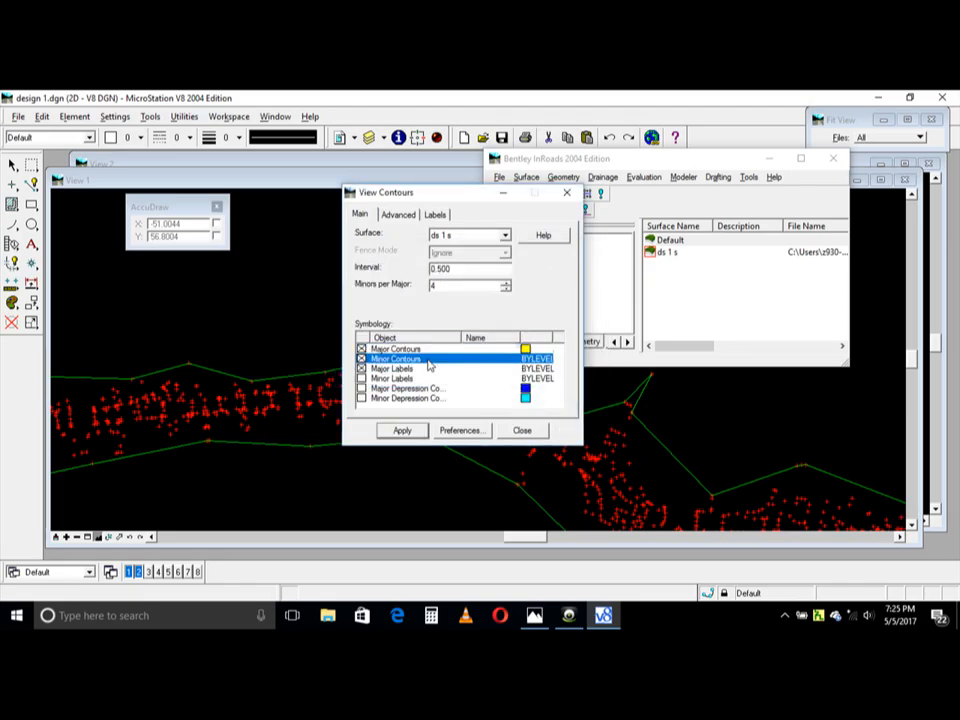
pyautogui.moveTo(481, 255); pyautogui.dragTo(581, 237)
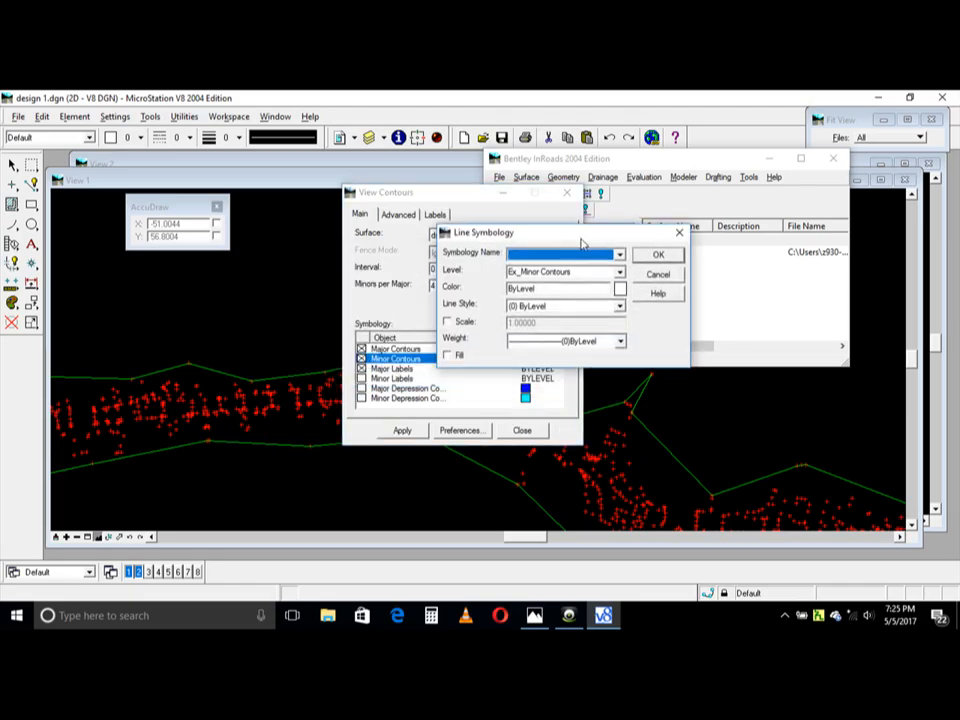
pyautogui.click(619, 289)
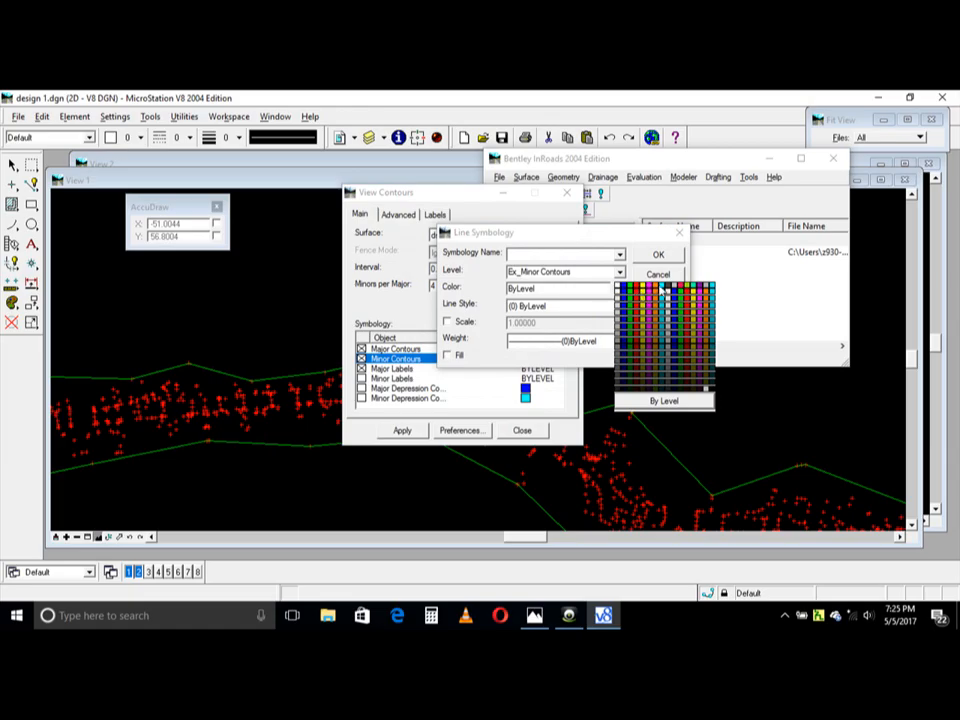
pyautogui.click(660, 287)
pyautogui.click(658, 254)
# Step: Set the text colour of the major contour labels to green and draw the contours of the ds 1 s surface
pyautogui.click(537, 369)
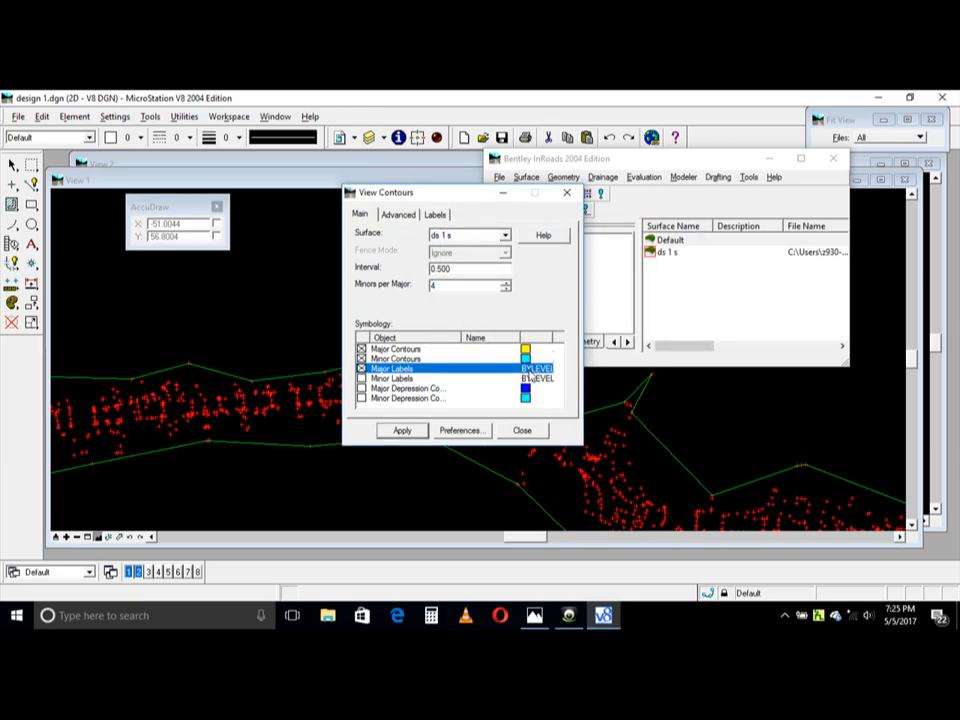
pyautogui.doubleClick(511, 373)
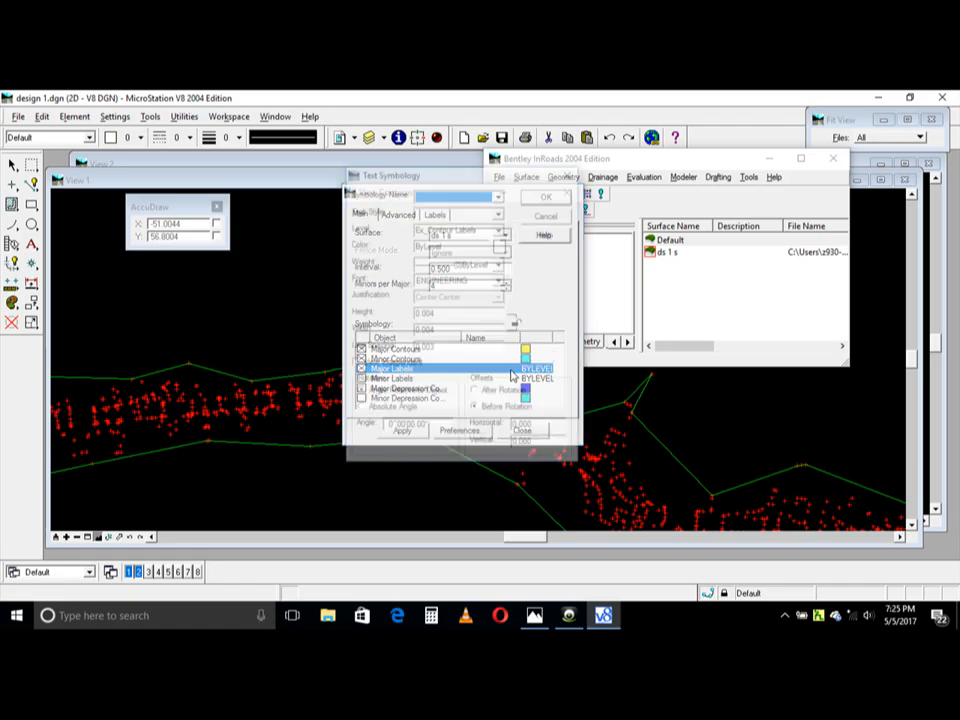
pyautogui.click(499, 245)
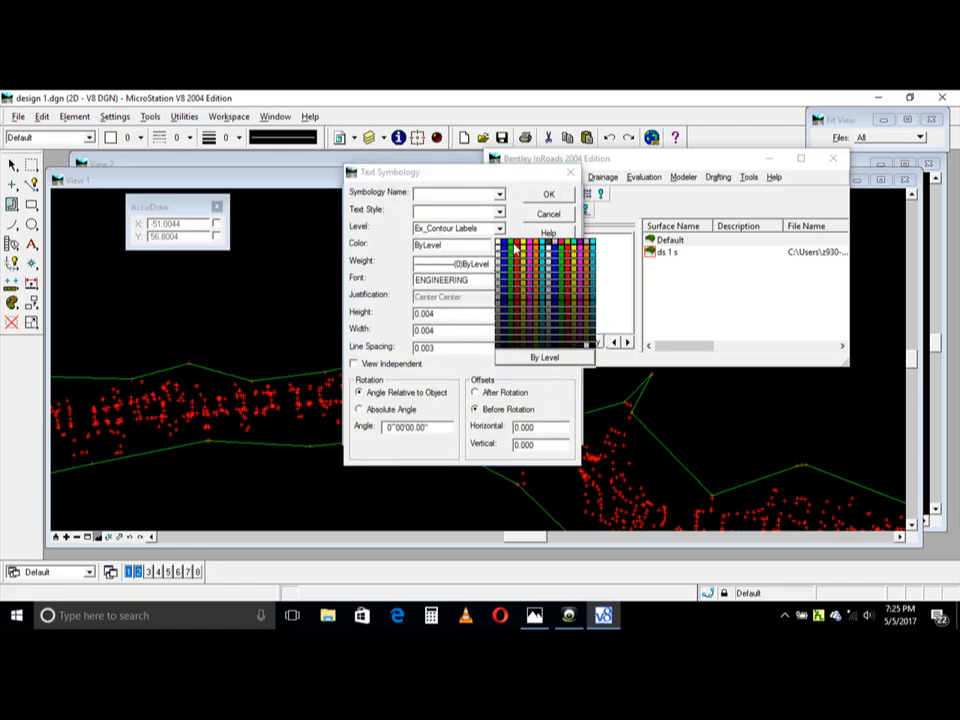
pyautogui.click(516, 249)
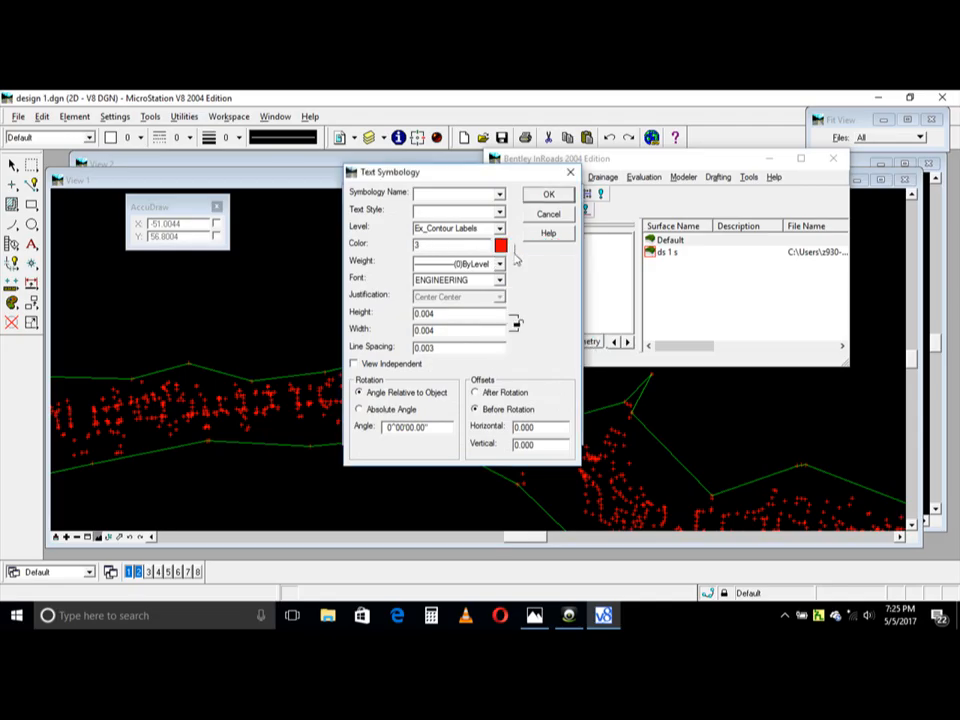
pyautogui.click(500, 246)
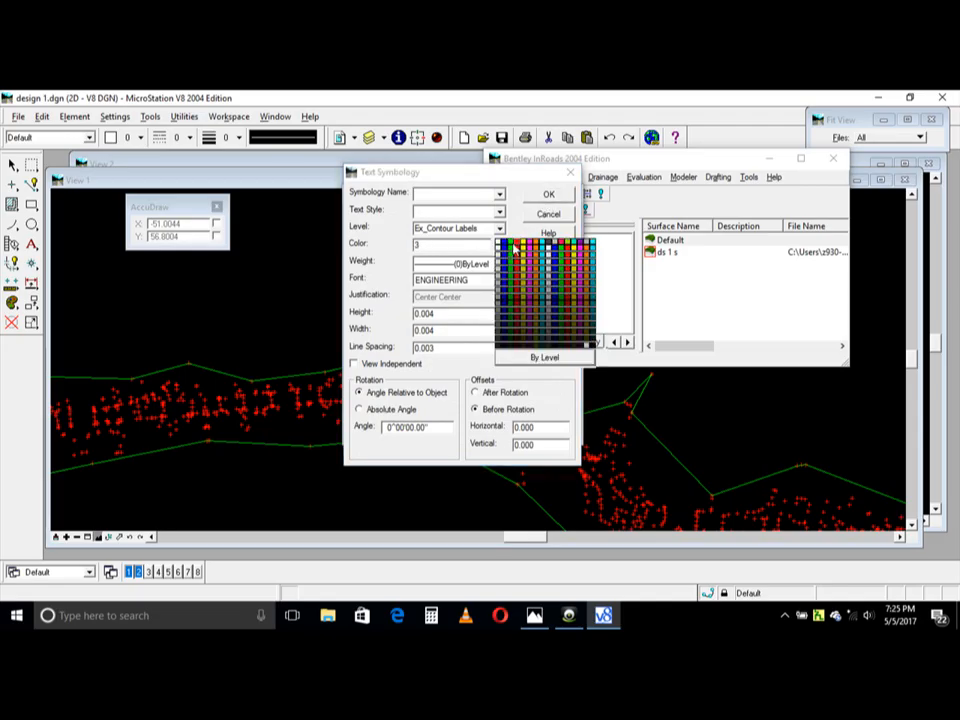
pyautogui.click(511, 246)
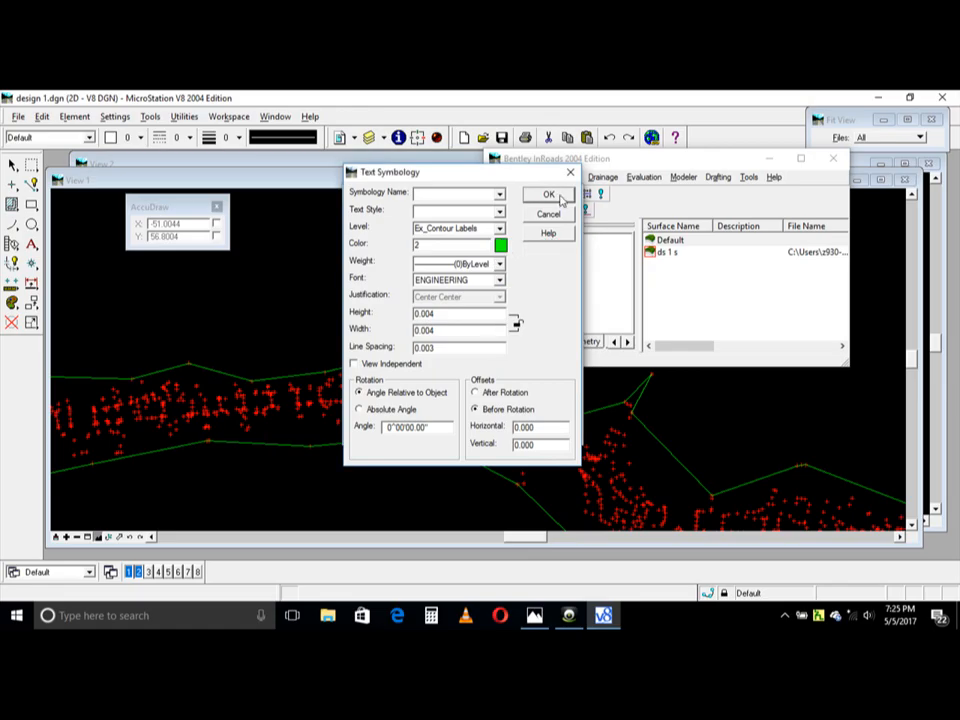
pyautogui.click(549, 194)
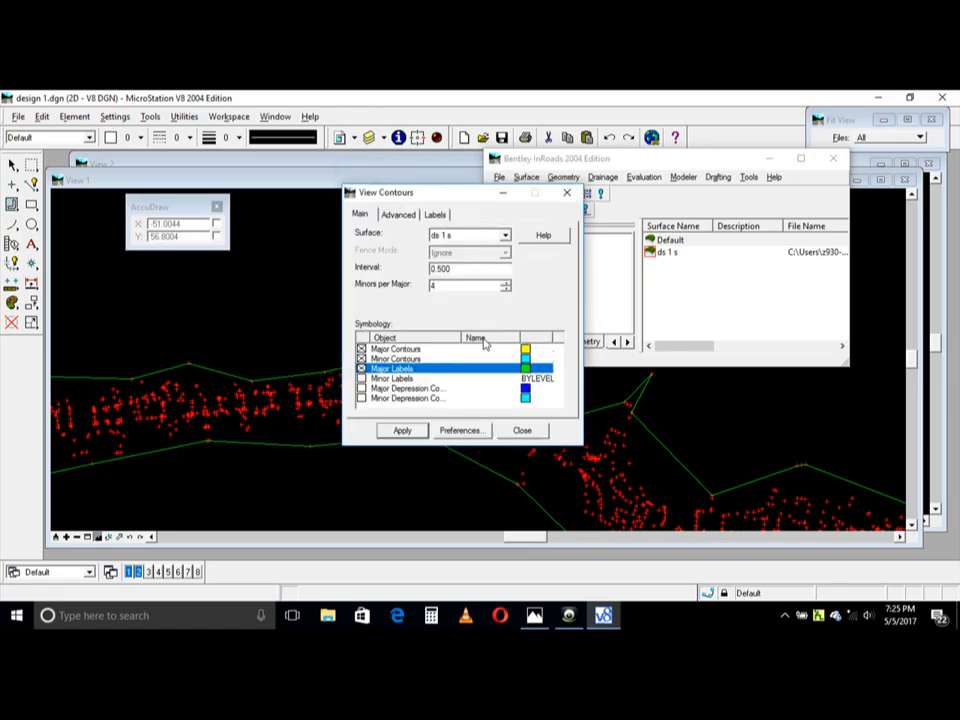
pyautogui.click(402, 431)
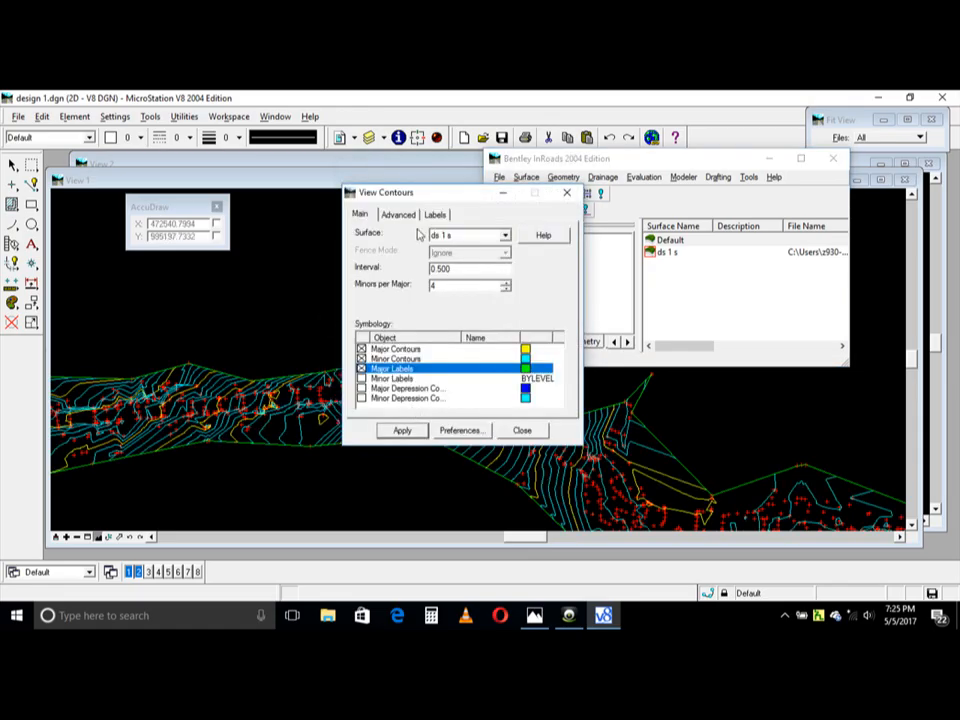
# Step: Move the contour settings aside and examine the contour lines and the size of the major elevation labels
pyautogui.moveTo(425, 193); pyautogui.dragTo(691, 107)
pyautogui.scroll(3, 422, 400)
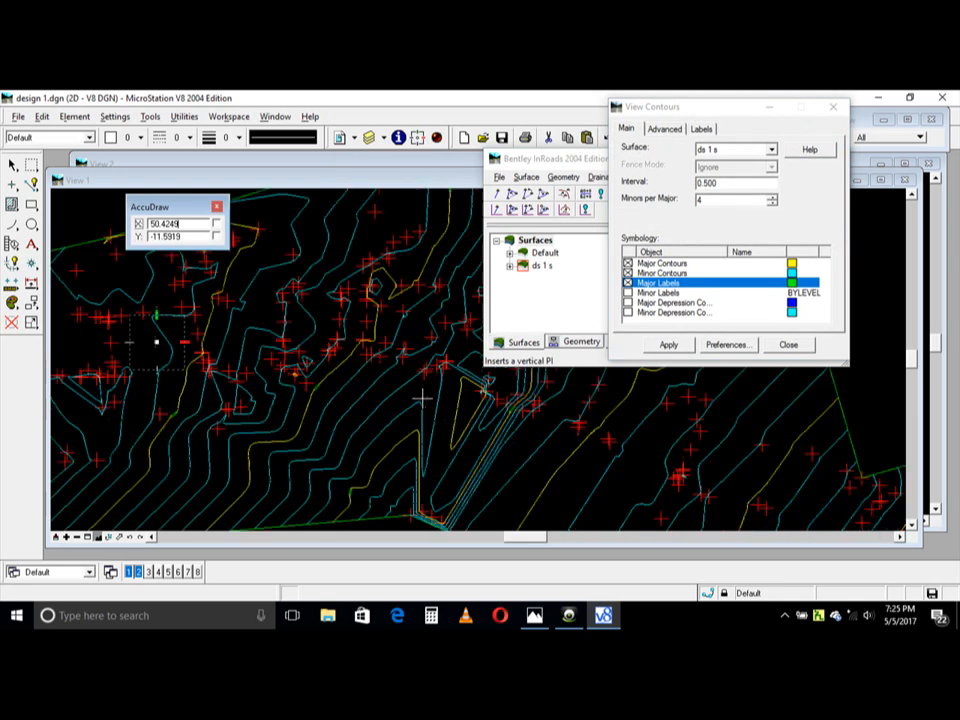
pyautogui.scroll(2, 422, 398)
pyautogui.scroll(-4, 325, 412)
pyautogui.scroll(8, 407, 359)
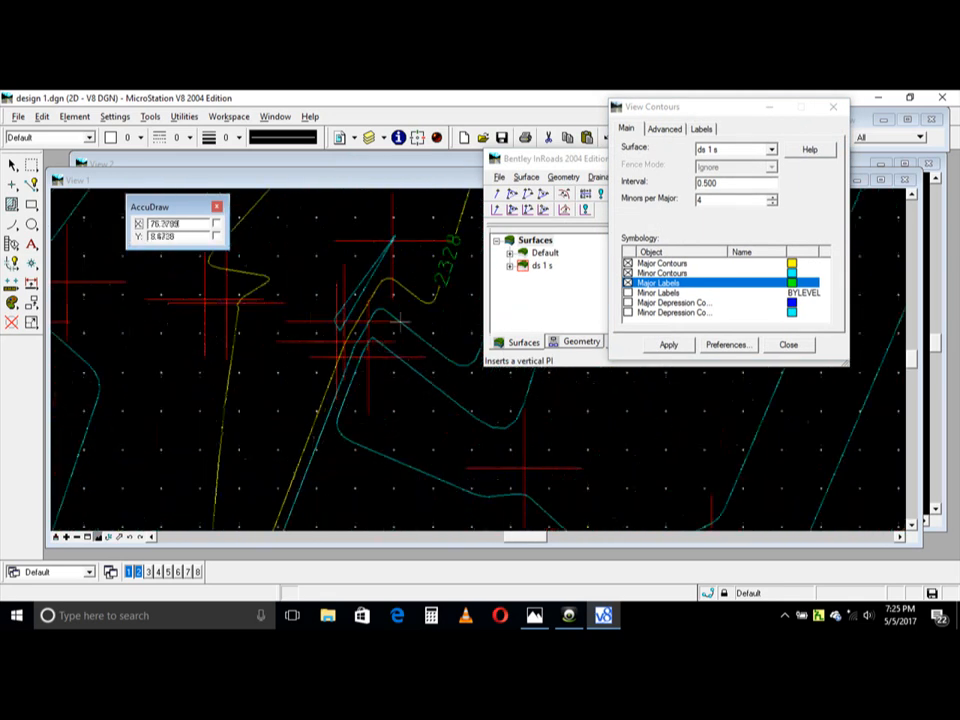
pyautogui.scroll(-3, 397, 316)
pyautogui.scroll(1, 396, 315)
pyautogui.scroll(2, 390, 312)
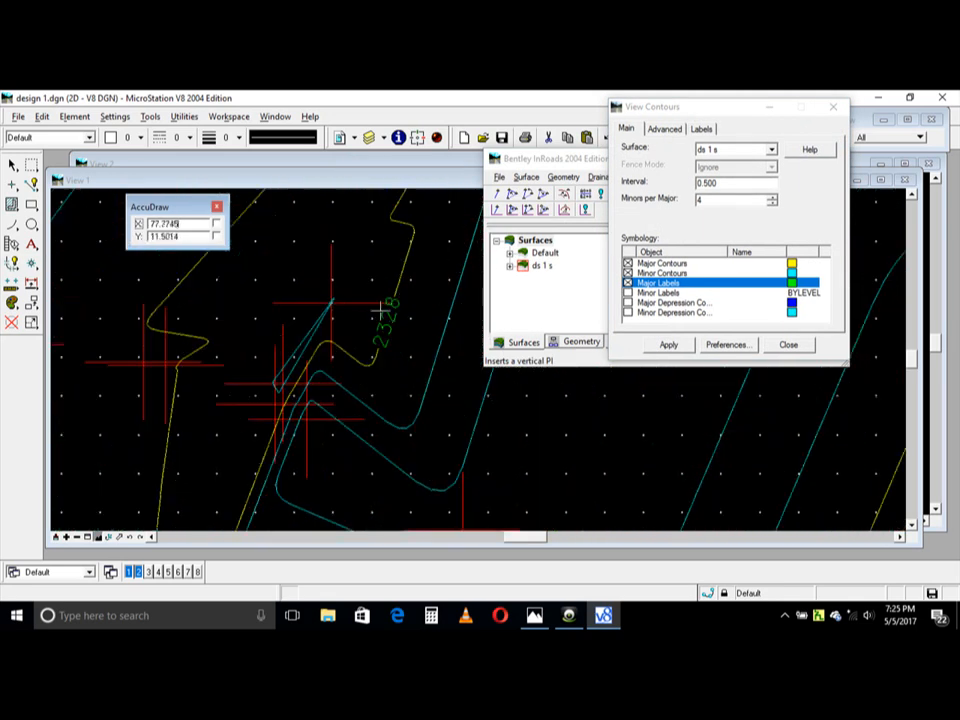
pyautogui.scroll(-5, 380, 311)
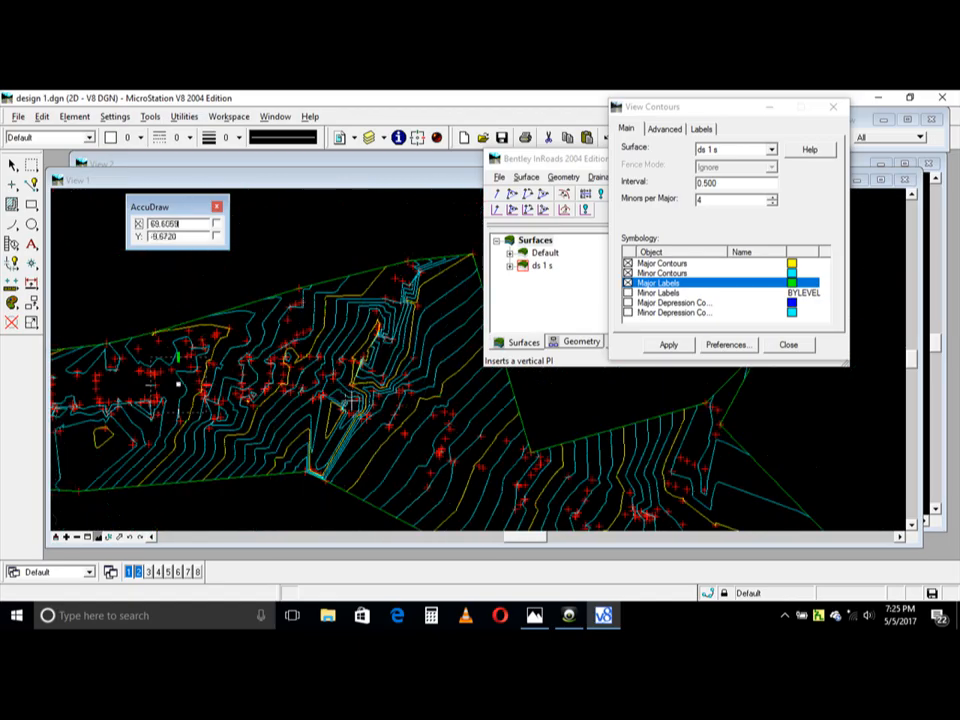
pyautogui.scroll(4, 355, 392)
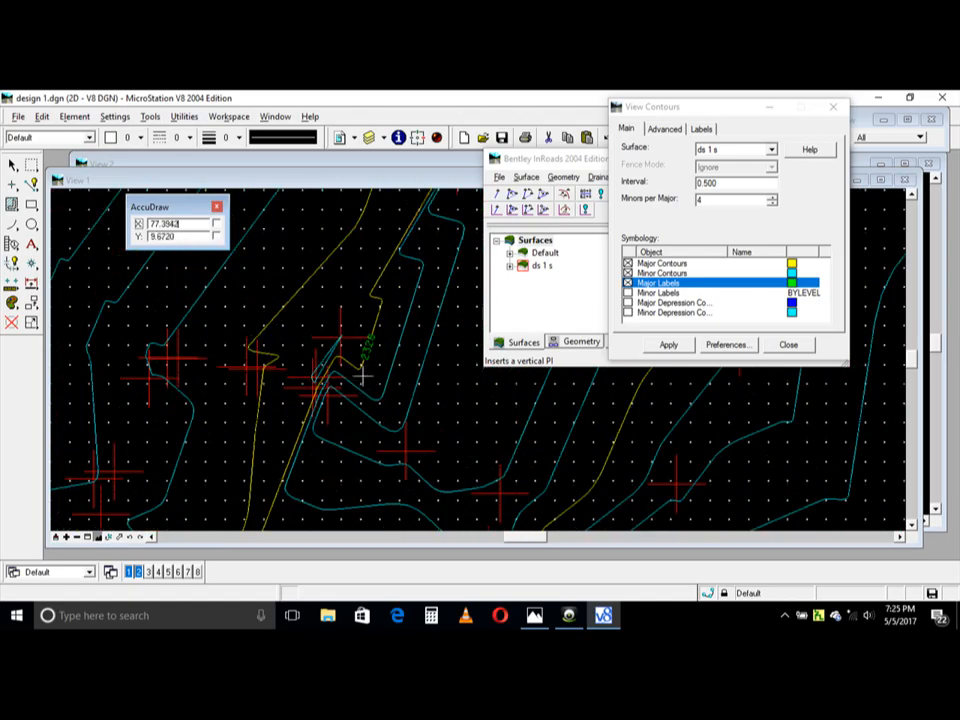
# Step: Change the text height of the major contour labels in their text symbology
pyautogui.click(682, 287)
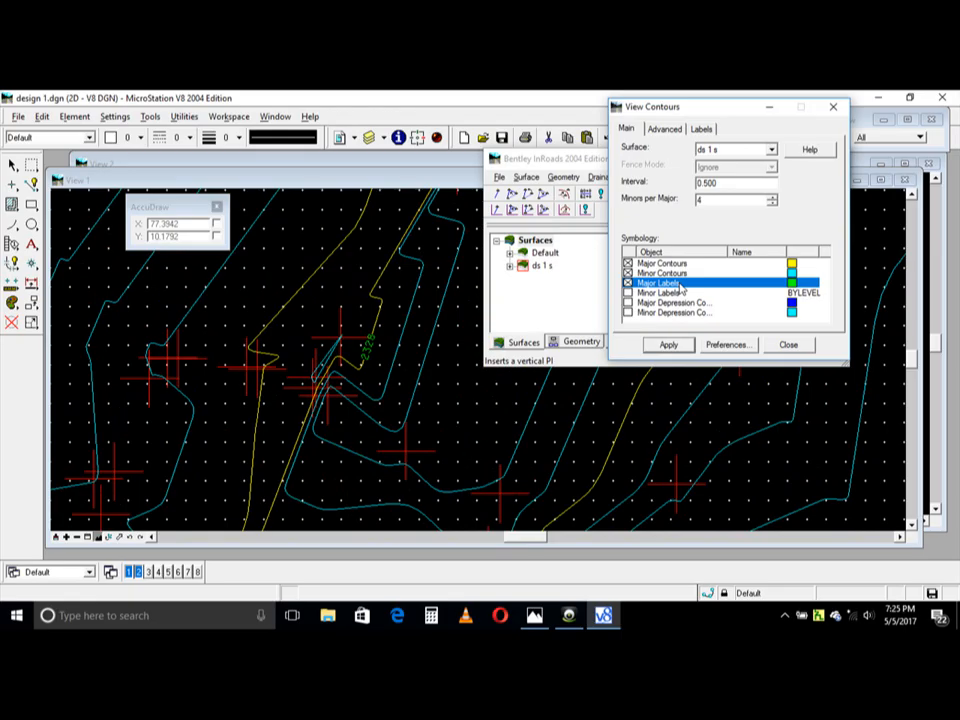
pyautogui.doubleClick(681, 286)
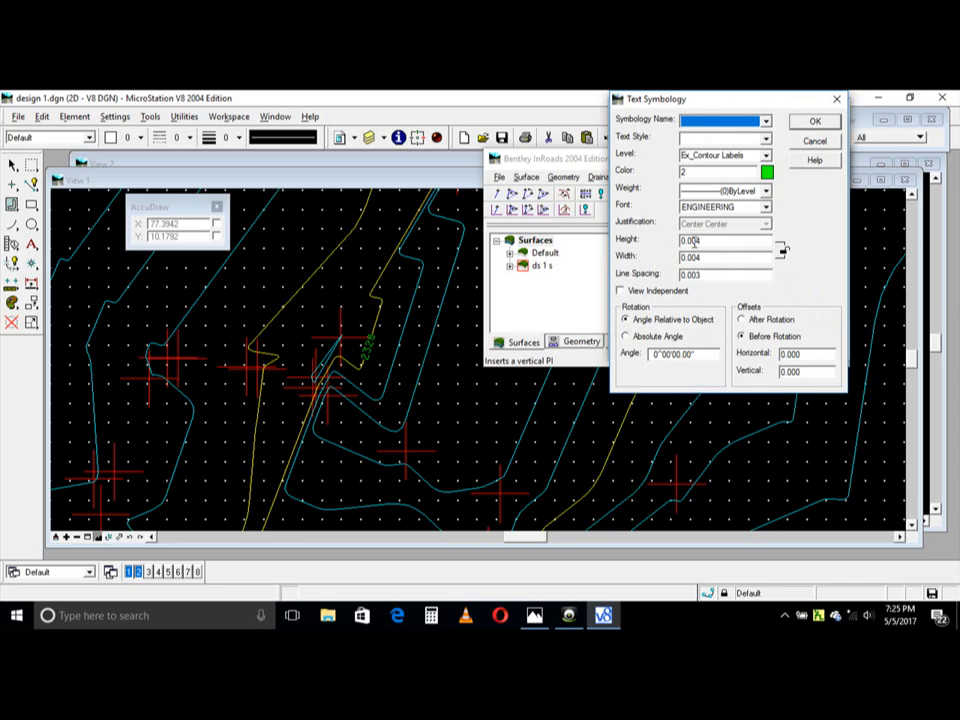
pyautogui.moveTo(696, 243); pyautogui.dragTo(714, 252)
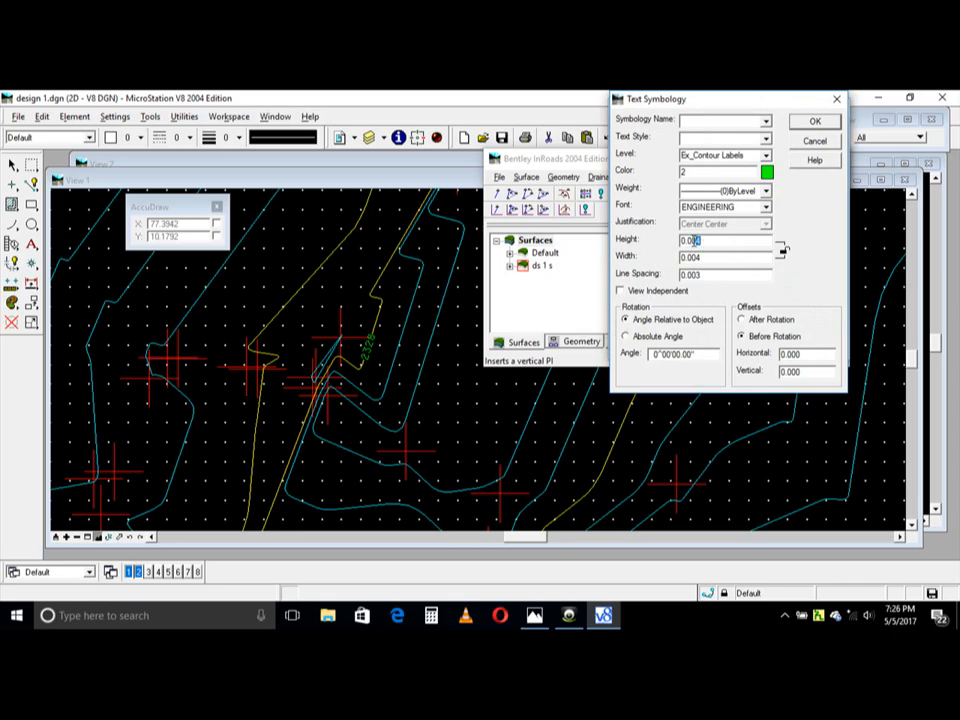
pyautogui.write('1')
pyautogui.write('1')
pyautogui.write('9')
pyautogui.click(816, 122)
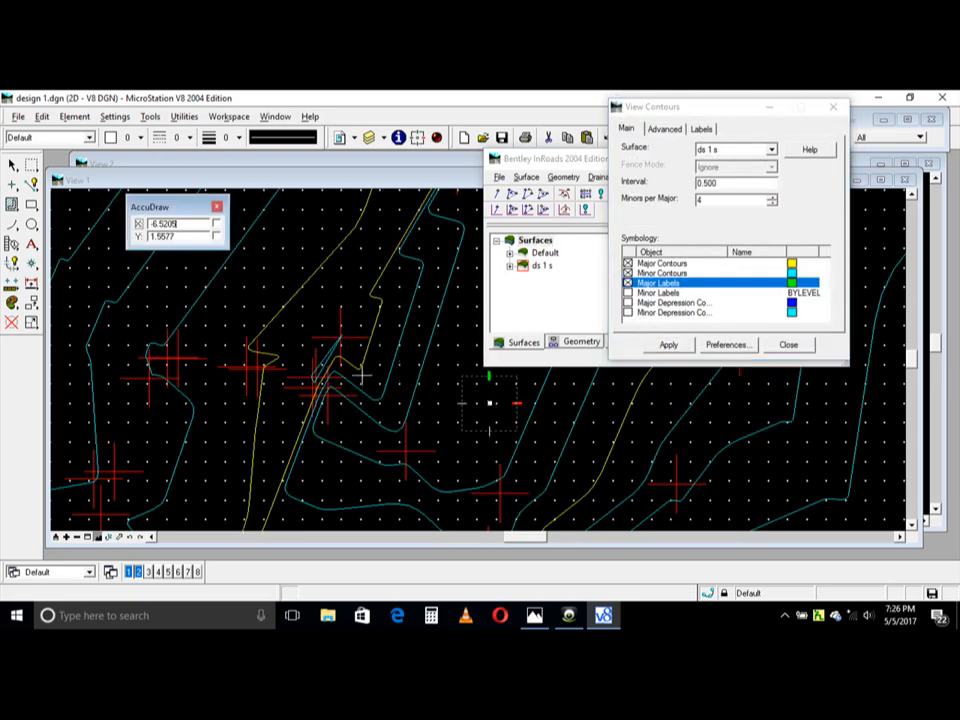
# Step: Set the spacing of the major contour labels to 20 and redraw the contours
pyautogui.scroll(-2, 358, 371)
pyautogui.scroll(-1, 357, 342)
pyautogui.scroll(1, 258, 390)
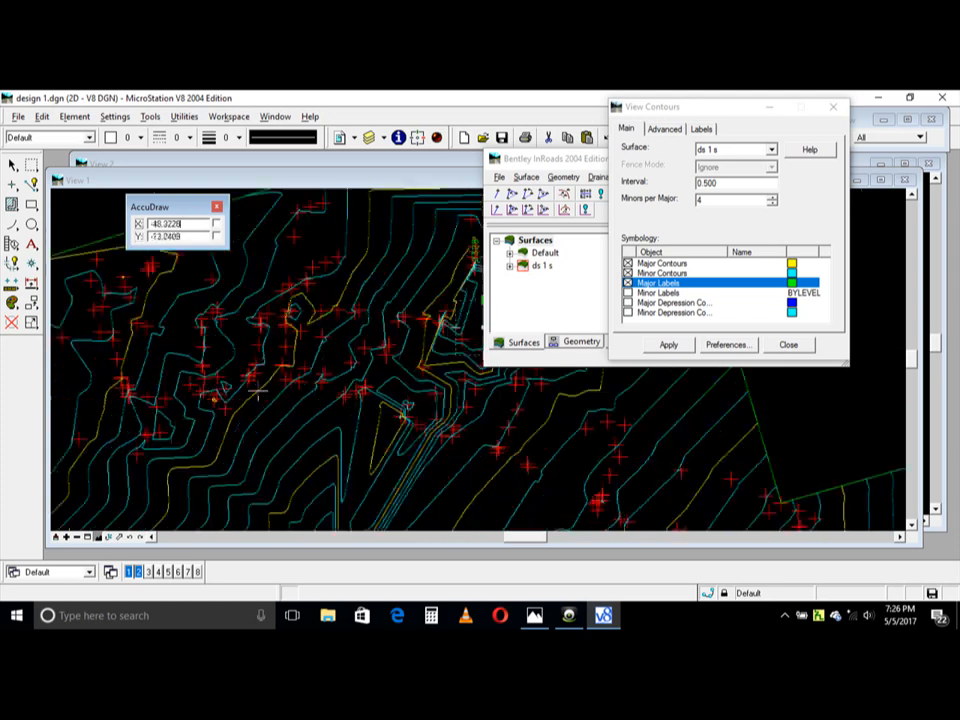
pyautogui.scroll(-1, 258, 392)
pyautogui.scroll(-1, 280, 320)
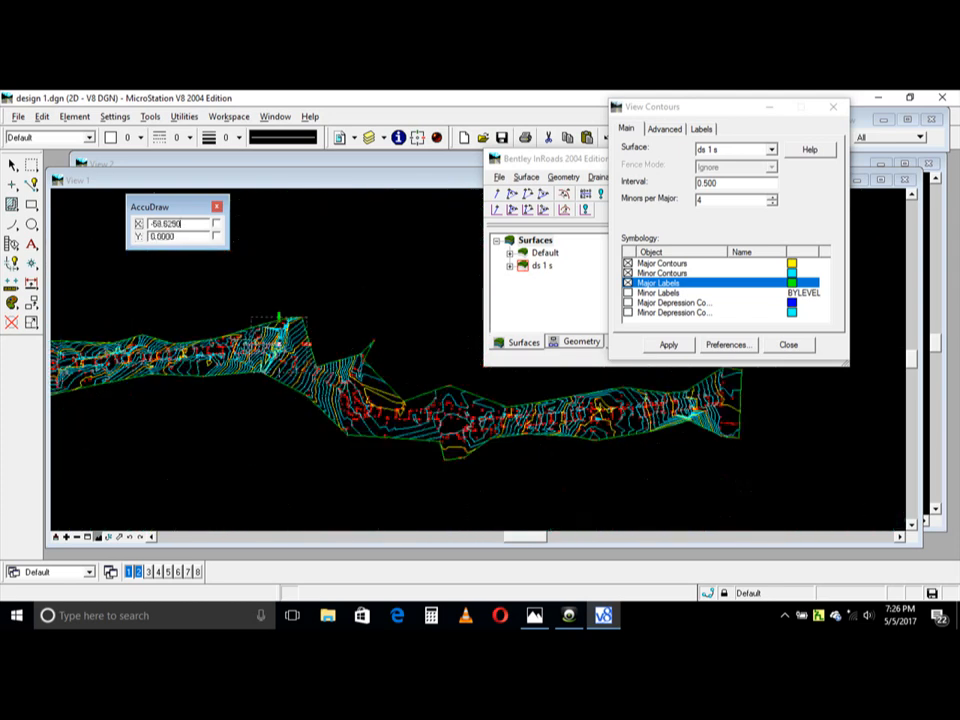
pyautogui.scroll(-1, 280, 320)
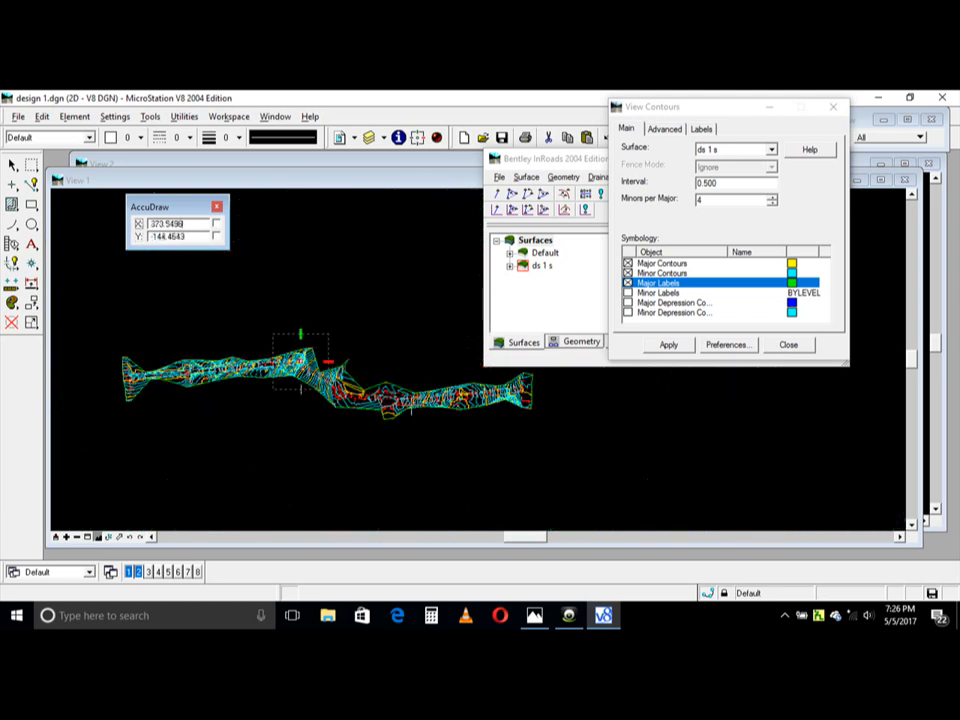
pyautogui.click(701, 129)
pyautogui.moveTo(696, 212); pyautogui.dragTo(631, 229)
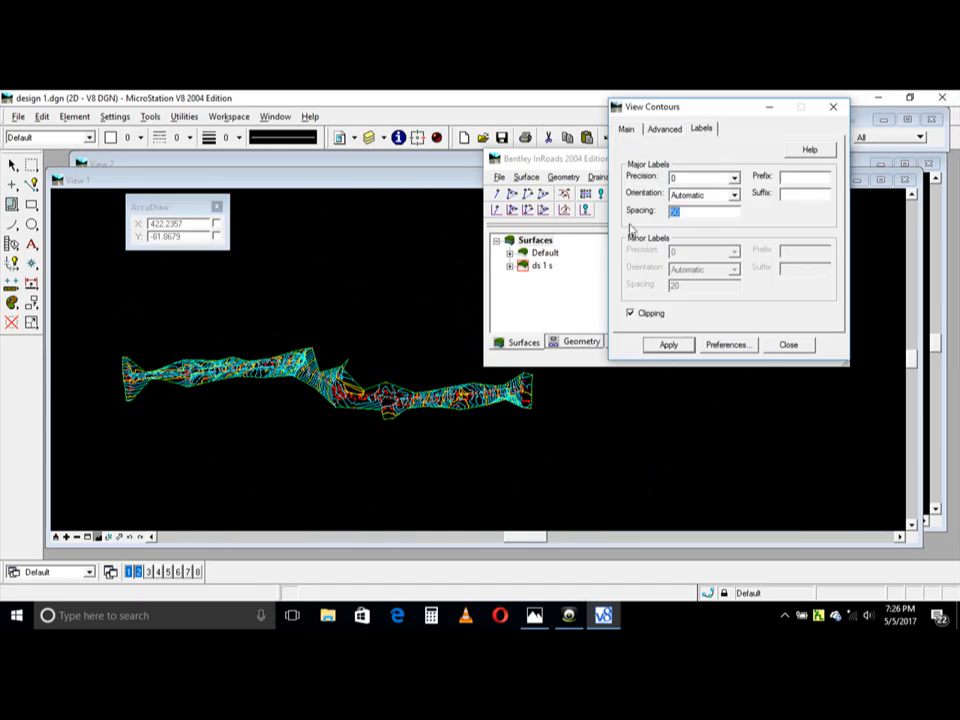
pyautogui.write('20')
pyautogui.click(668, 344)
# Step: Set the spacing of the major contour labels to 10 and redraw the contours
pyautogui.scroll(2, 210, 420)
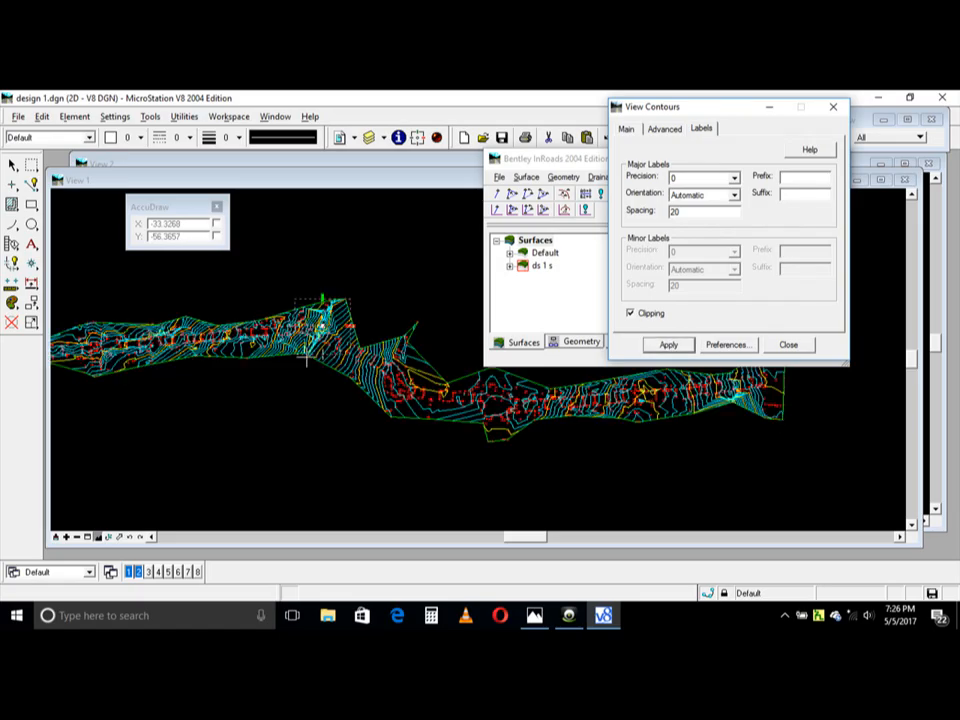
pyautogui.scroll(2, 320, 355)
pyautogui.scroll(3, 260, 280)
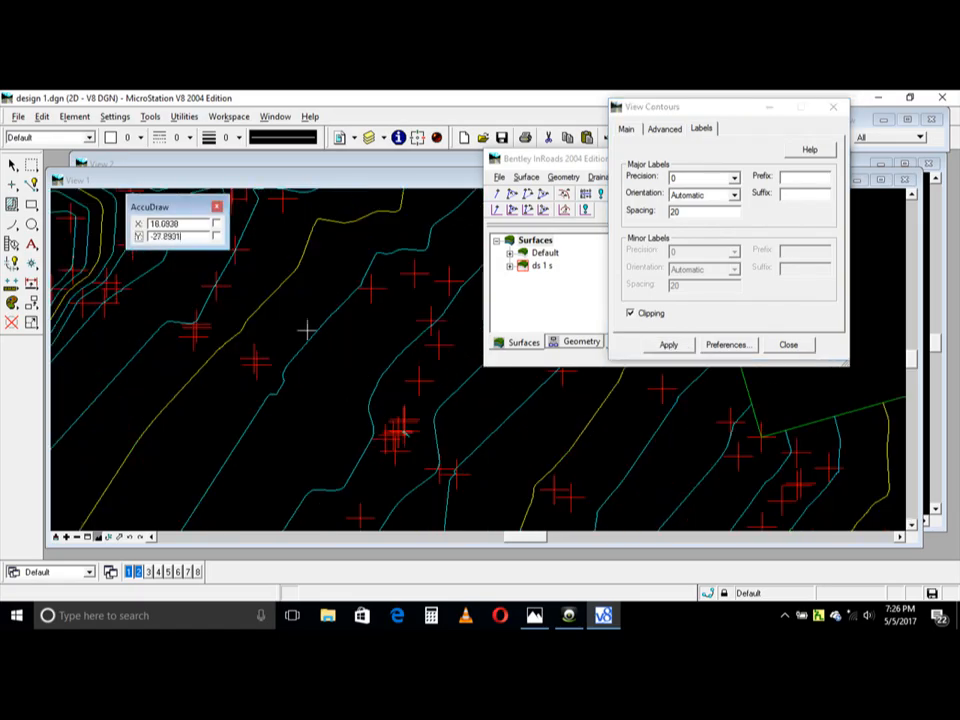
pyautogui.scroll(-5, 290, 320)
pyautogui.scroll(2, 299, 345)
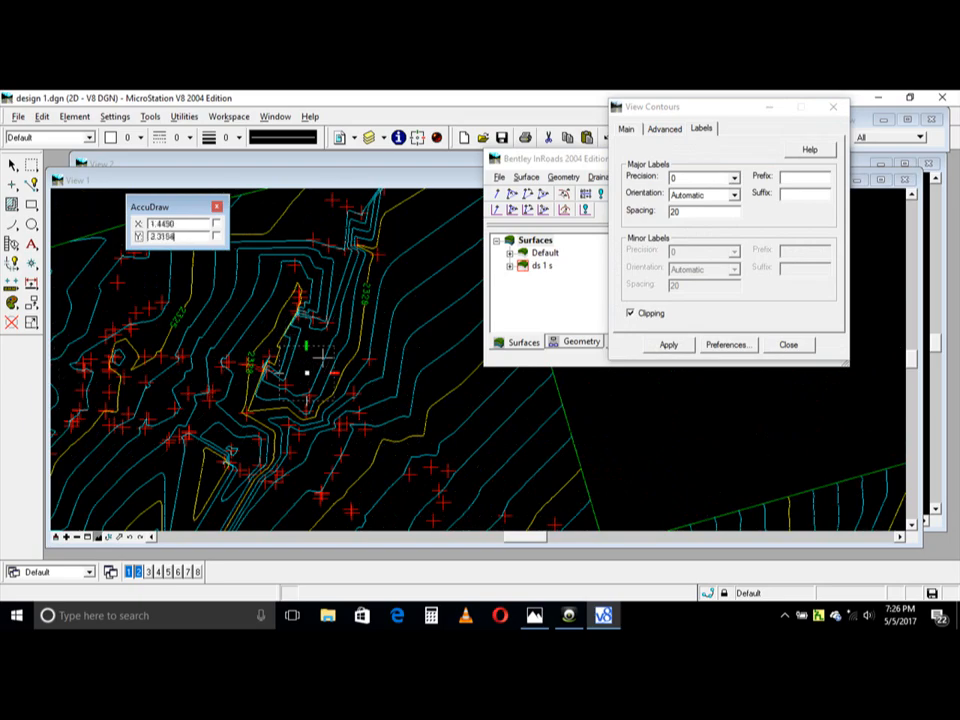
pyautogui.scroll(-3, 300, 360)
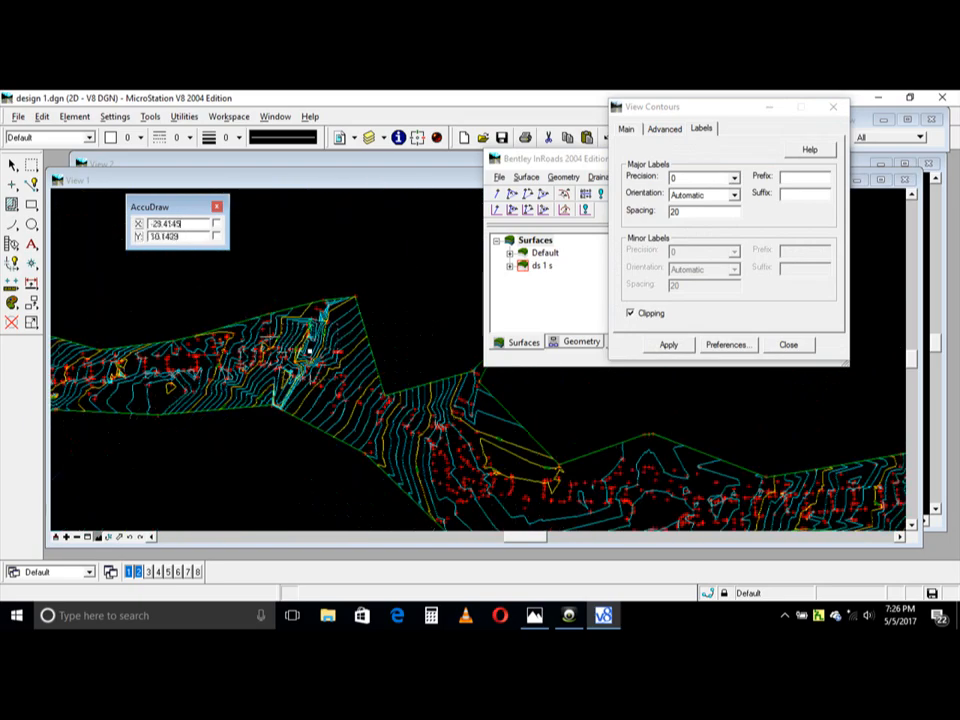
pyautogui.scroll(3, 307, 330)
pyautogui.scroll(-3, 307, 318)
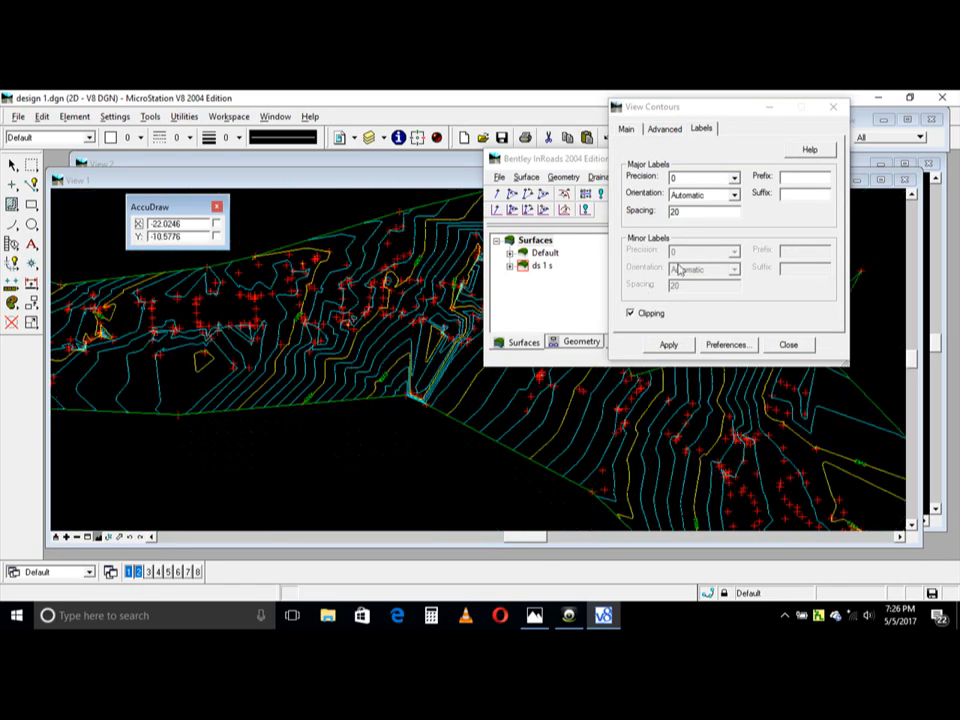
pyautogui.doubleClick(706, 211)
pyautogui.write('1')
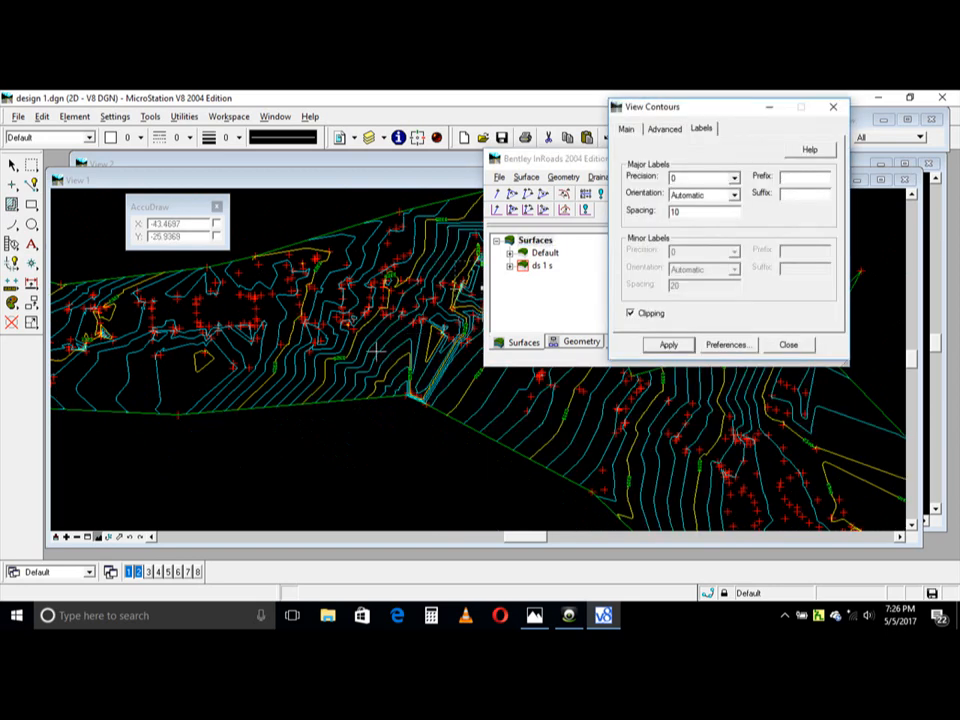
# Step: Examine the density and readability of the major contour labels along the surface
pyautogui.scroll(3, 302, 376)
pyautogui.scroll(-1, 302, 376)
pyautogui.scroll(-1, 375, 281)
pyautogui.scroll(1, 385, 235)
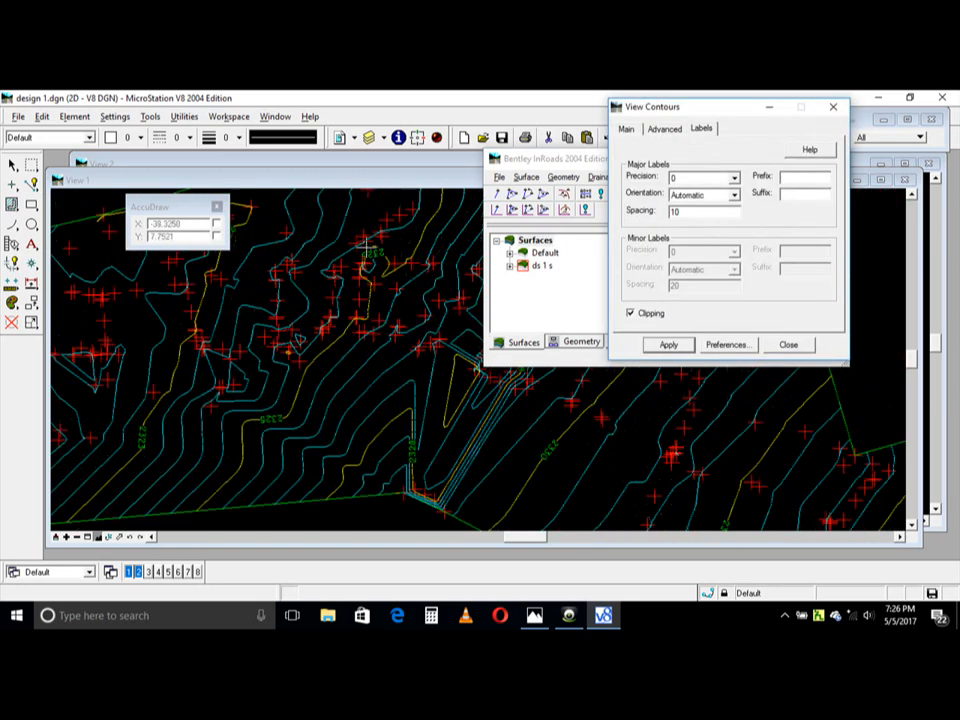
pyautogui.scroll(1, 350, 283)
pyautogui.scroll(-1, 401, 299)
pyautogui.scroll(-1, 360, 301)
pyautogui.scroll(1, 296, 296)
pyautogui.scroll(1, 297, 296)
pyautogui.scroll(-1, 321, 290)
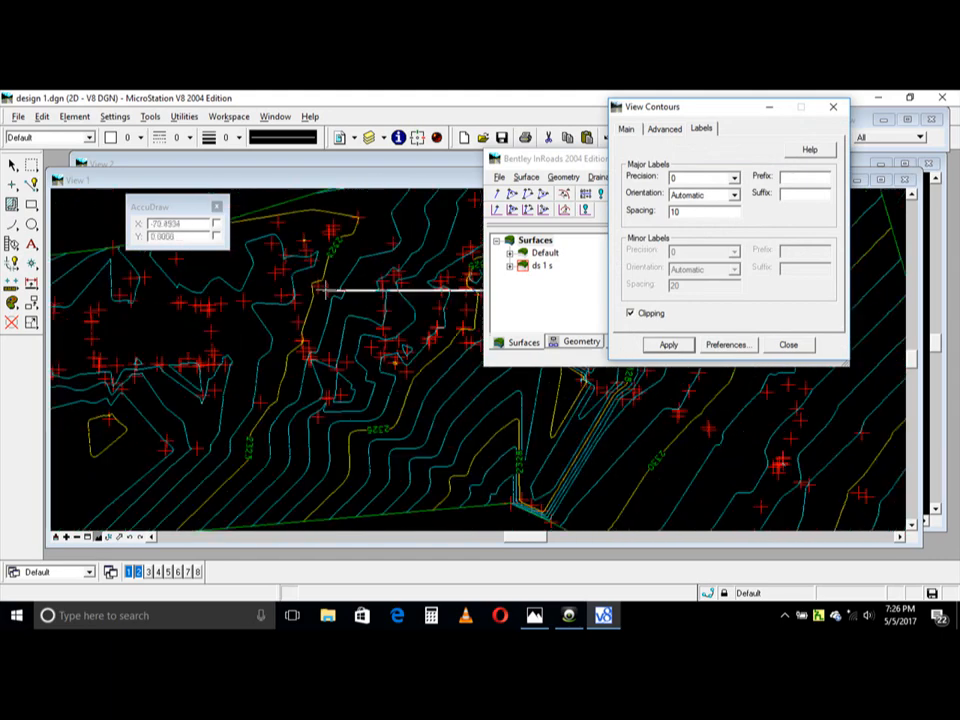
pyautogui.scroll(-1, 387, 303)
pyautogui.scroll(-1, 385, 298)
pyautogui.scroll(-1, 265, 235)
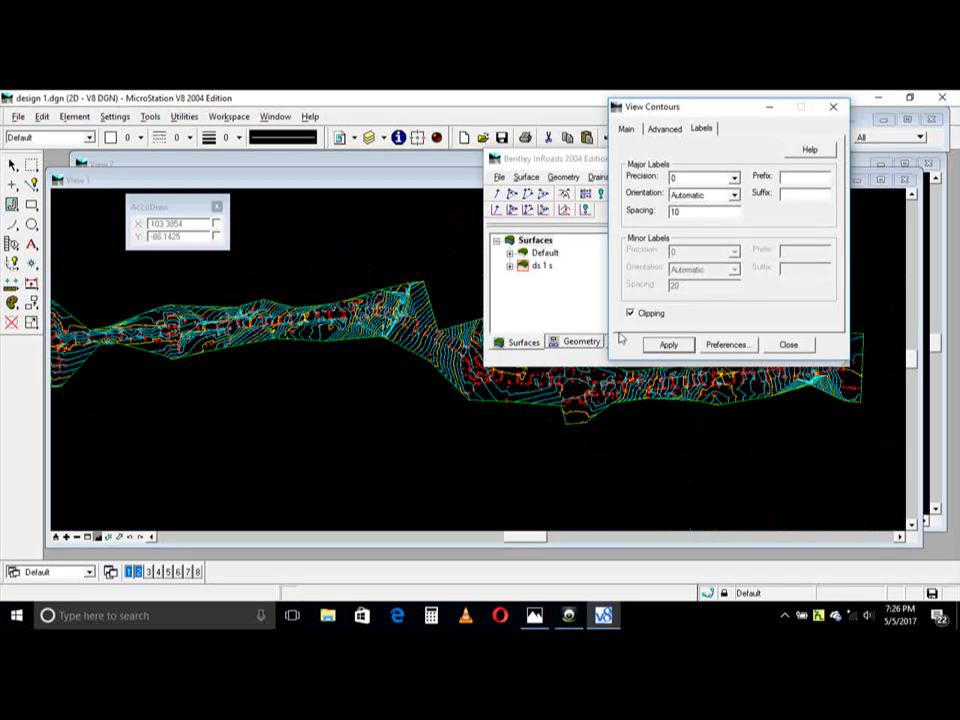
# Step: Save the current contour display settings as a new preference named "countour setting 1"
pyautogui.click(664, 129)
pyautogui.click(626, 129)
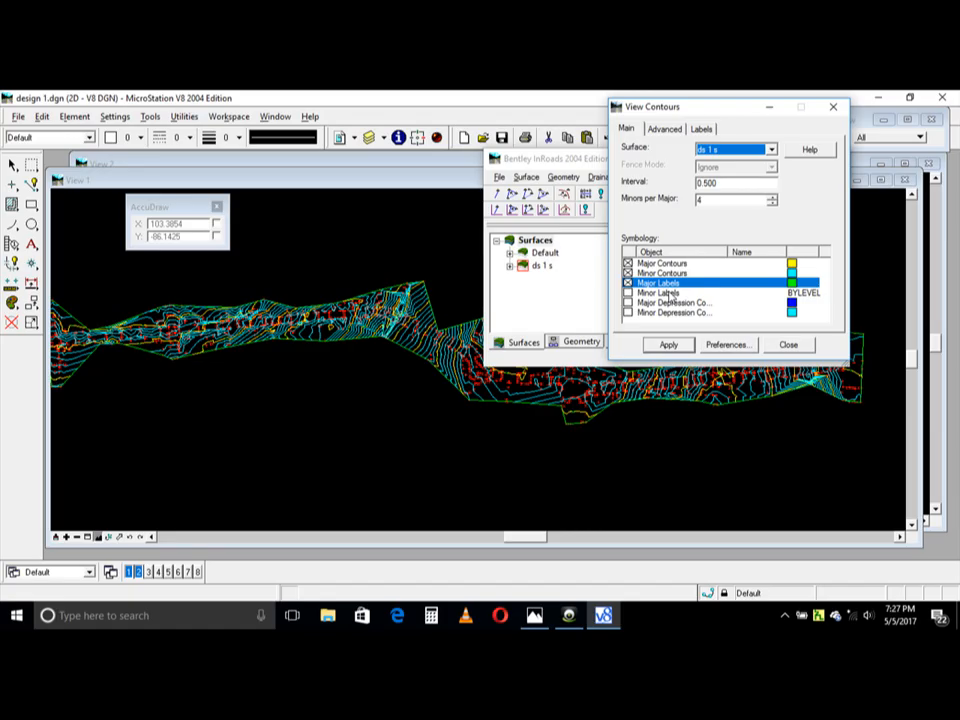
pyautogui.click(724, 344)
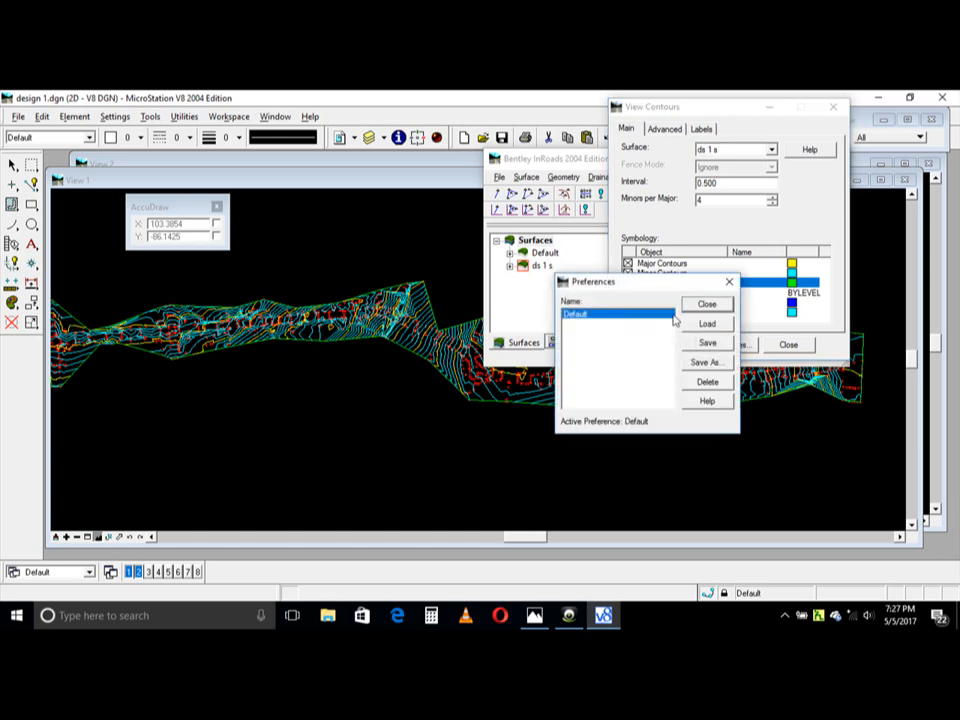
pyautogui.click(706, 361)
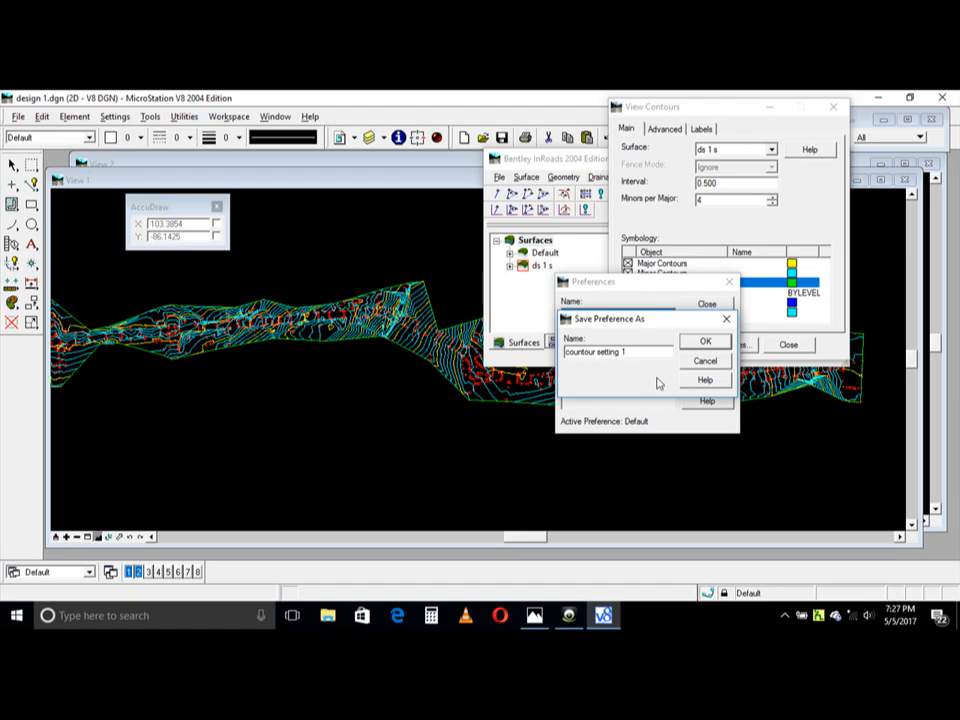
pyautogui.click(705, 343)
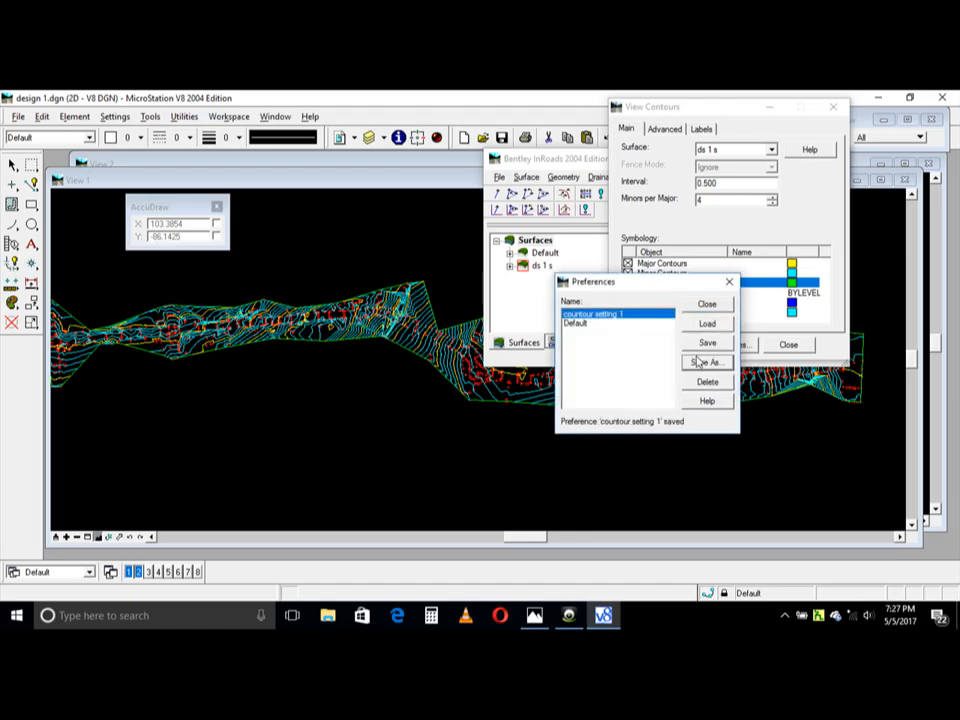
pyautogui.click(729, 281)
# Step: Turn on the minor labels, major depression contours and minor depression contours in the contour symbology list
pyautogui.click(628, 292)
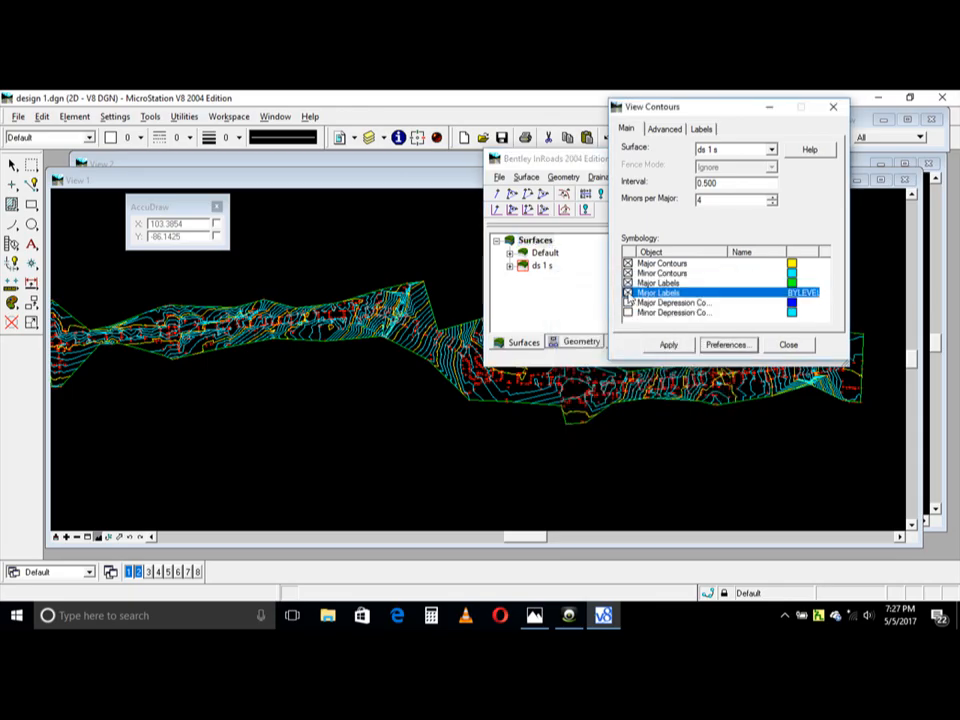
pyautogui.click(628, 302)
pyautogui.click(628, 312)
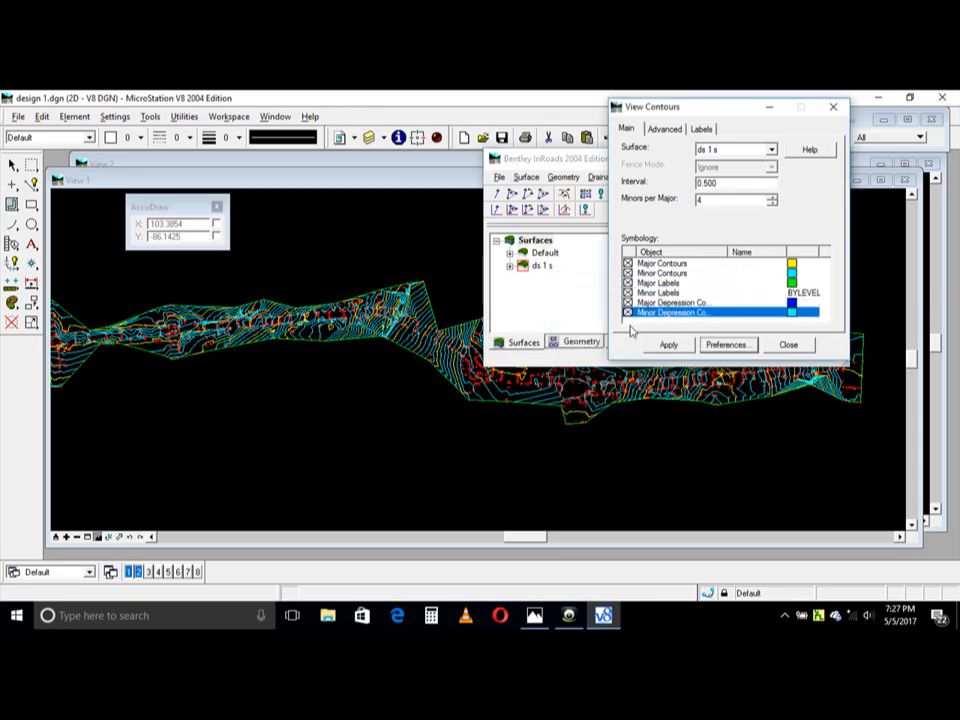
# Step: Load the saved "countour setting 1" preference into the contour display settings and close the contour settings
pyautogui.click(726, 344)
pyautogui.click(707, 323)
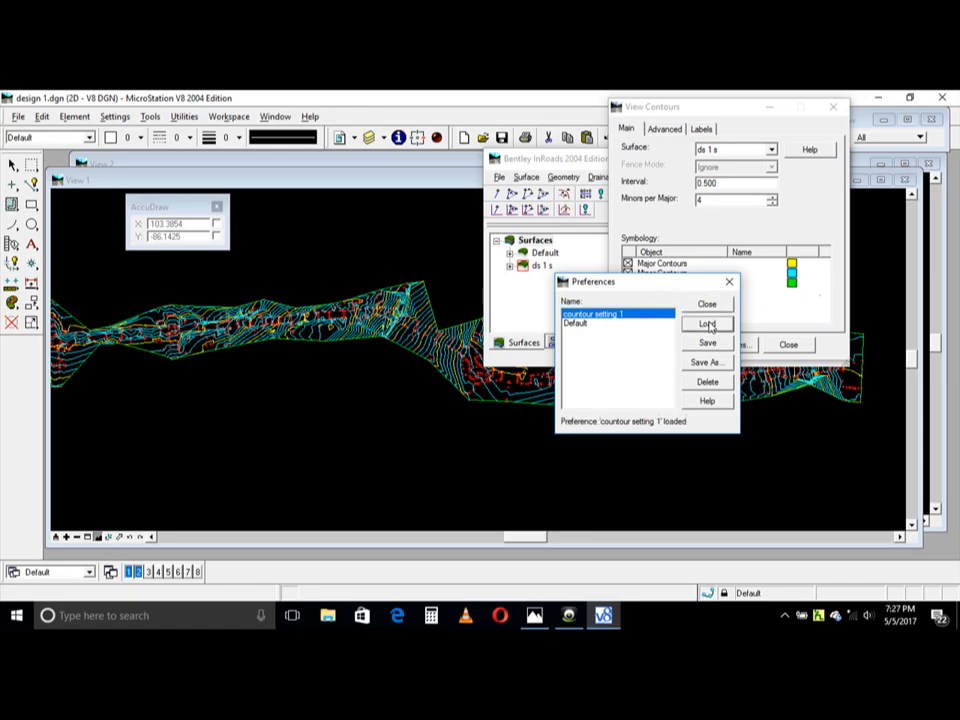
pyautogui.click(718, 304)
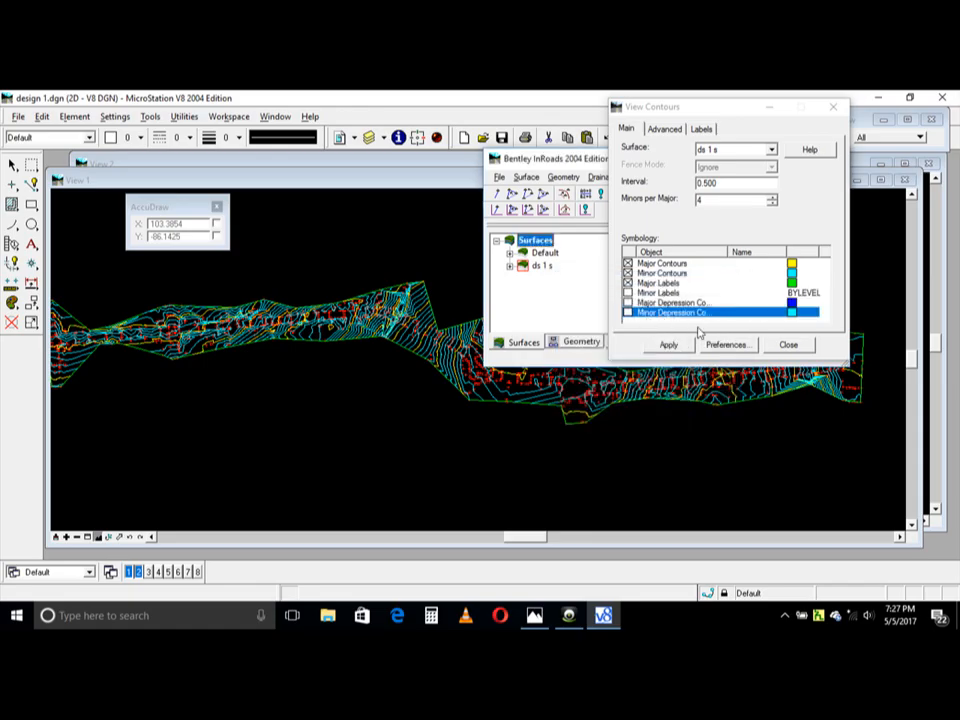
pyautogui.click(788, 346)
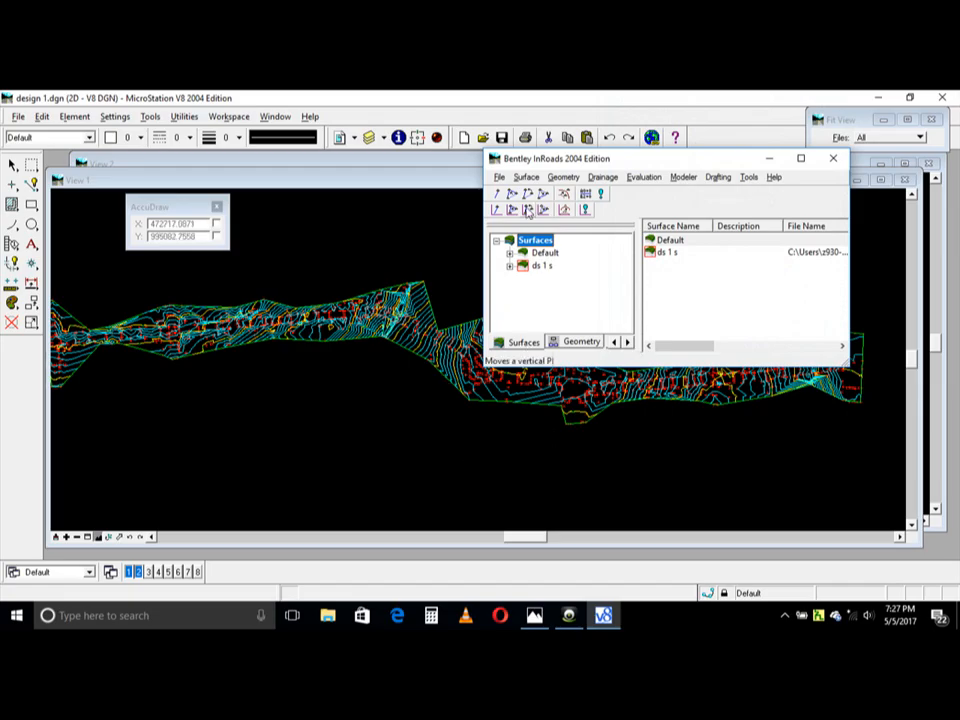
# Step: Display the triangulation triangles of the ds 1 s surface and inspect the resulting mesh
pyautogui.click(527, 177)
pyautogui.moveTo(553, 193)
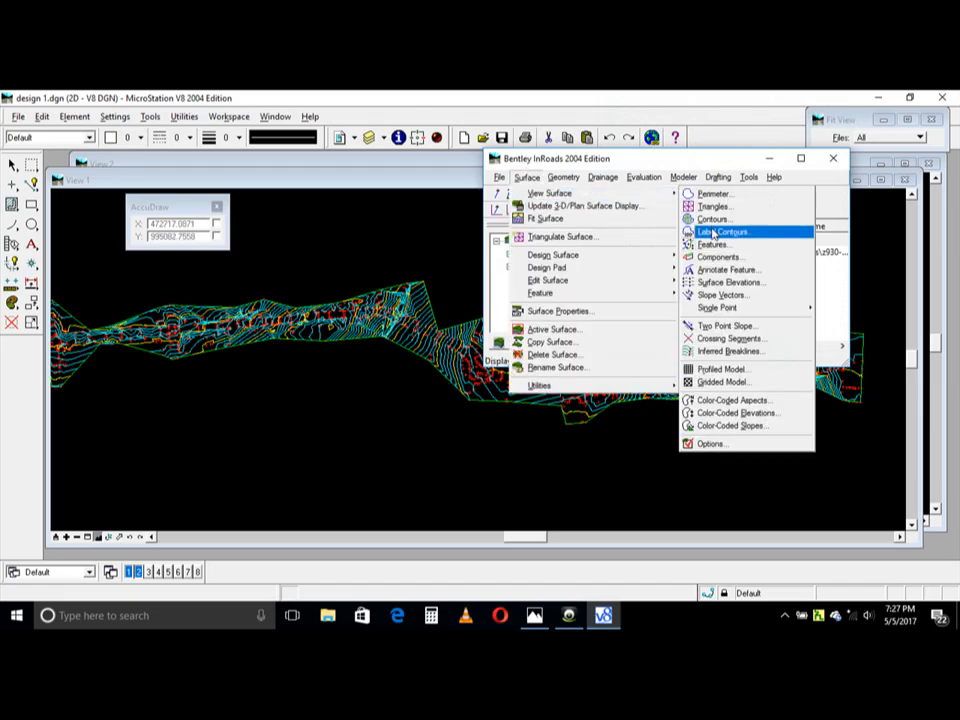
pyautogui.click(712, 207)
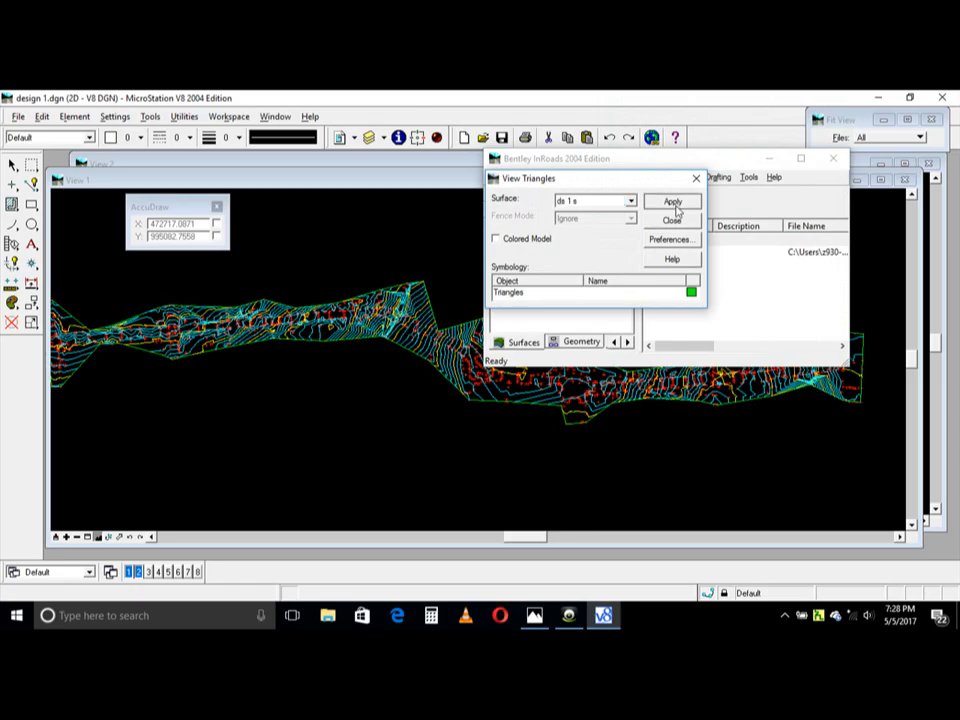
pyautogui.click(672, 201)
pyautogui.scroll(2, 316, 316)
pyautogui.scroll(-2, 405, 352)
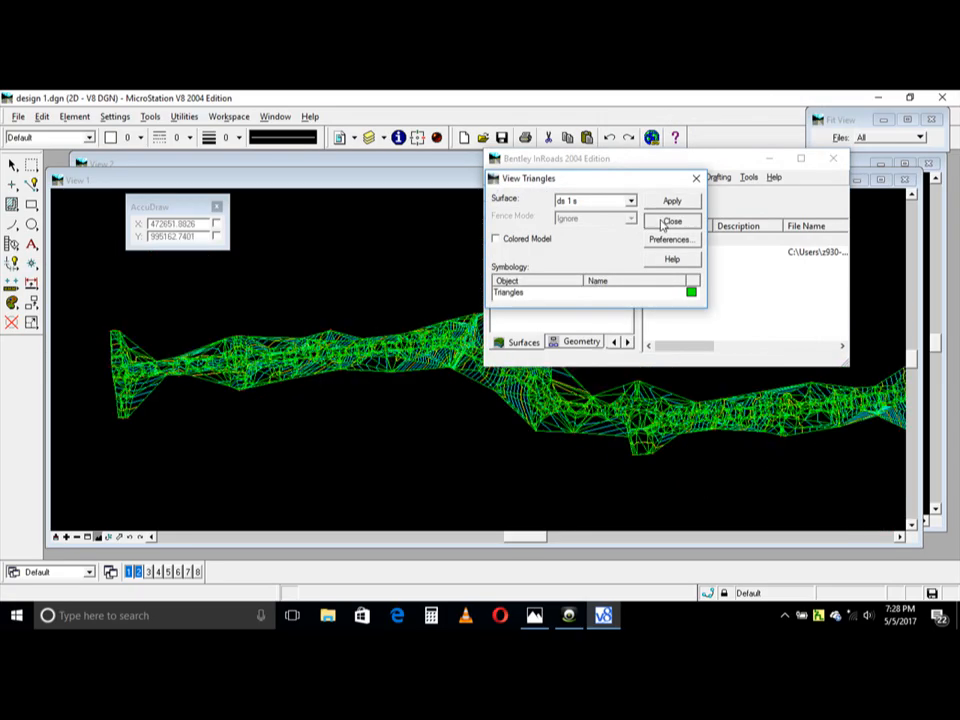
pyautogui.click(670, 220)
pyautogui.scroll(2, 322, 360)
pyautogui.scroll(-1, 313, 398)
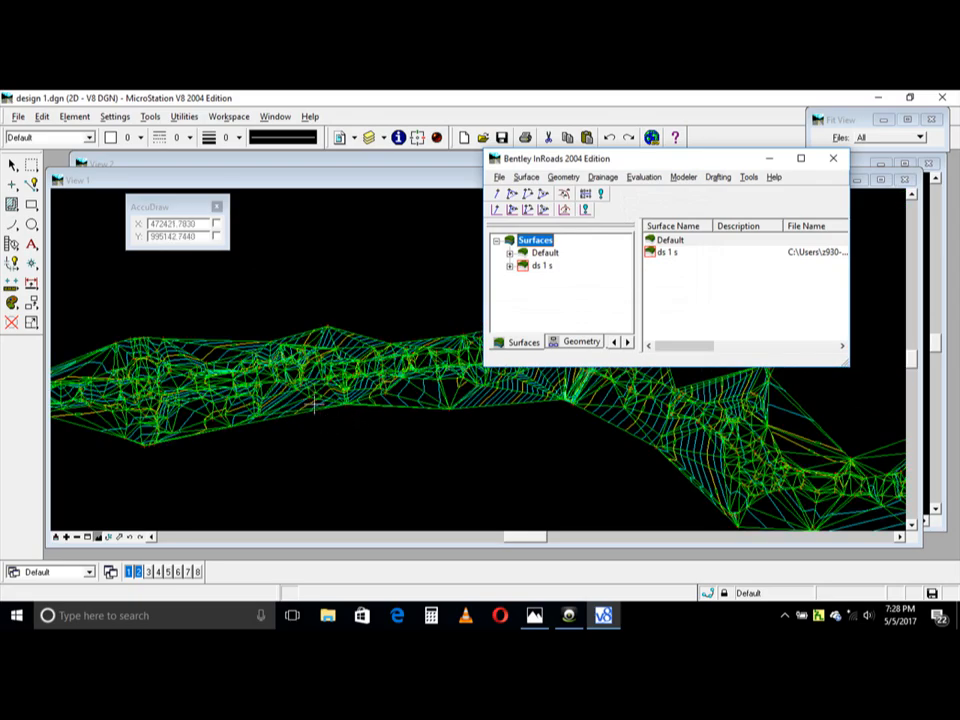
pyautogui.scroll(-1, 230, 296)
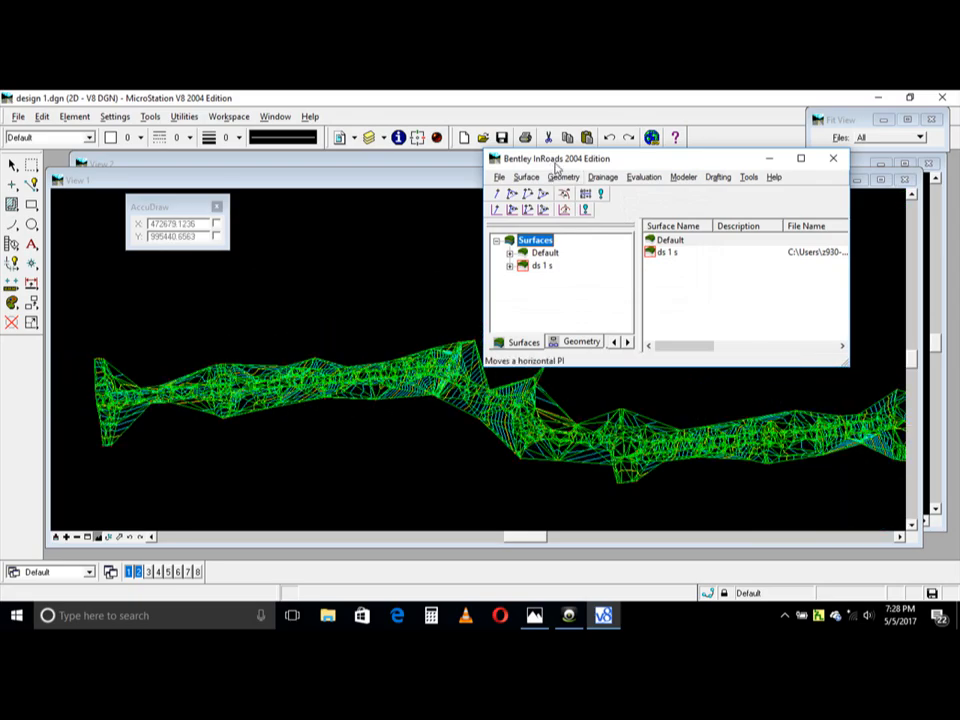
# Step: Turn off the triangle display of the ds 1 s surface with Update 3-D/Plan Surface Display and check the contours
pyautogui.moveTo(554, 160); pyautogui.dragTo(564, 157)
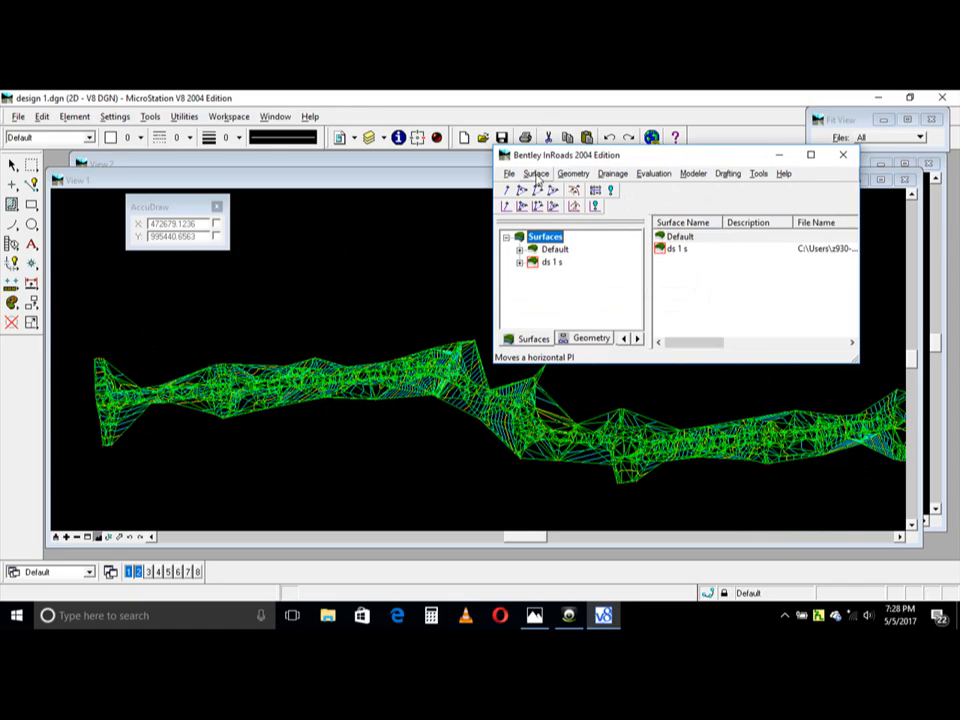
pyautogui.click(536, 174)
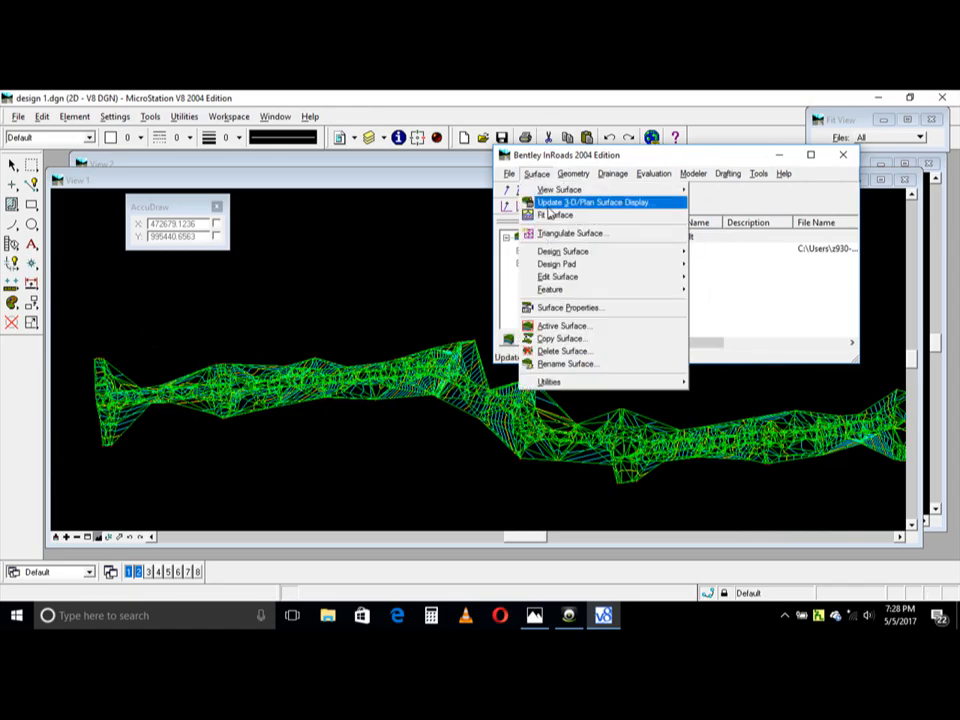
pyautogui.click(548, 204)
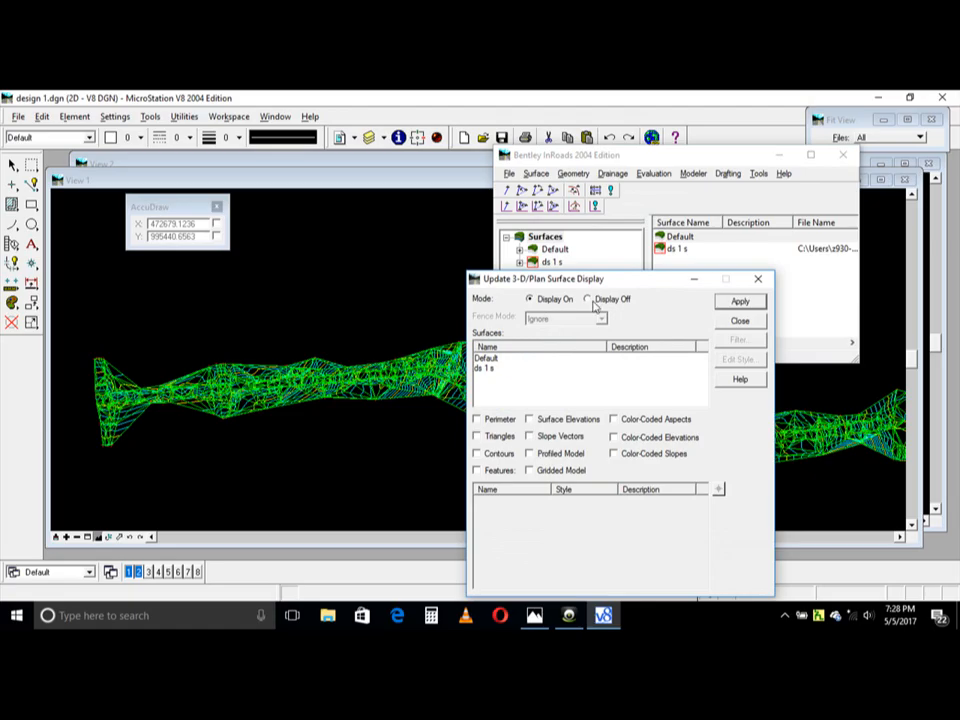
pyautogui.moveTo(603, 285); pyautogui.dragTo(595, 195)
pyautogui.click(487, 279)
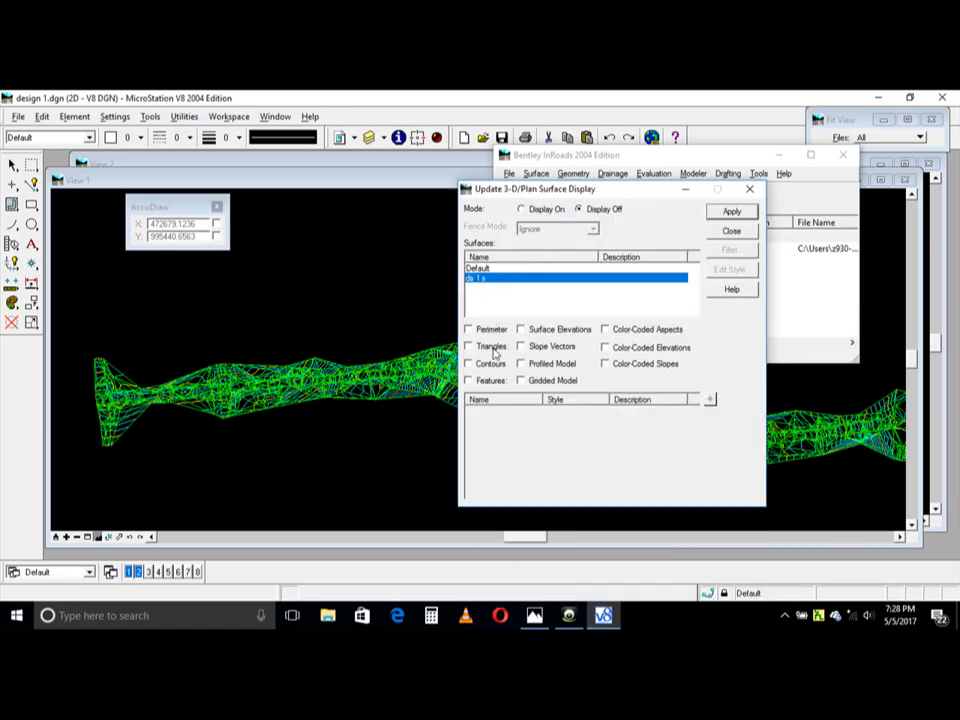
pyautogui.click(729, 213)
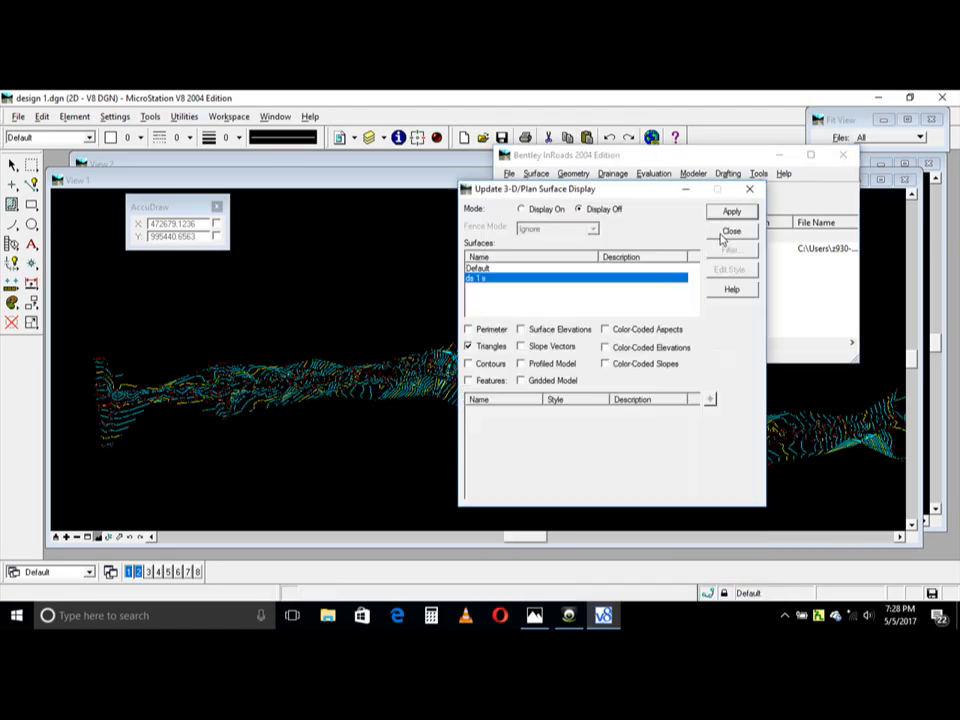
pyautogui.click(730, 232)
pyautogui.scroll(5, 407, 386)
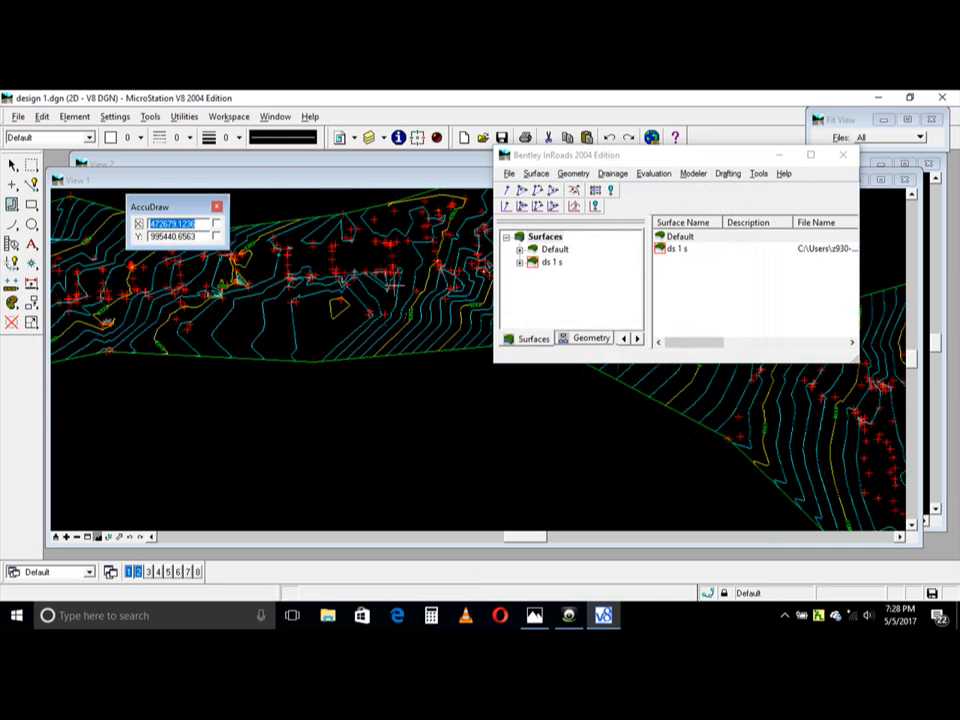
pyautogui.scroll(-4, 394, 326)
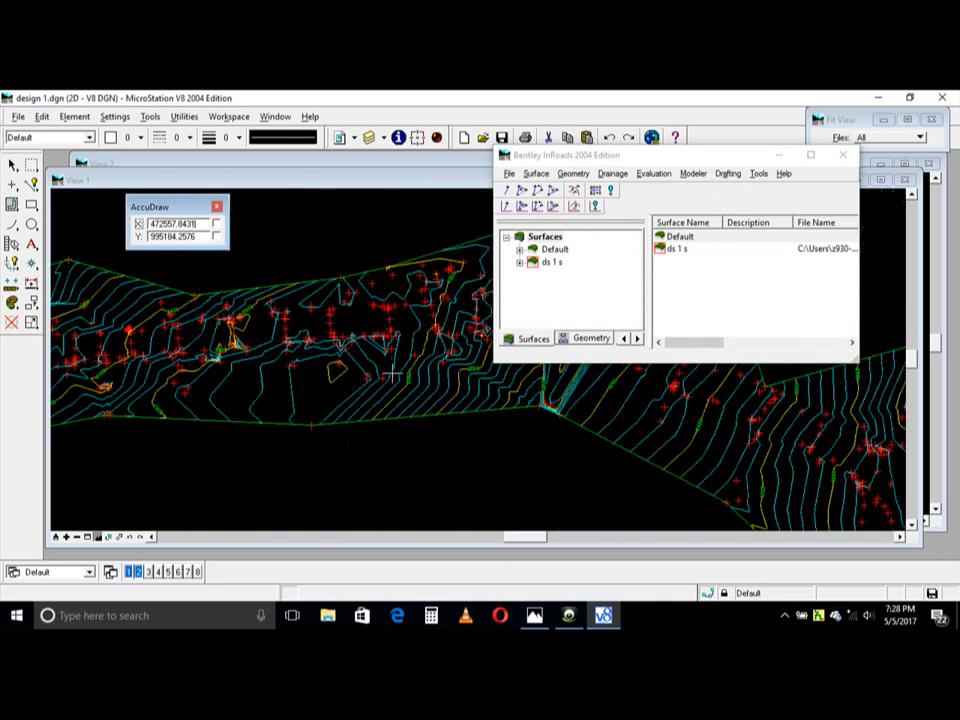
pyautogui.scroll(-1, 225, 292)
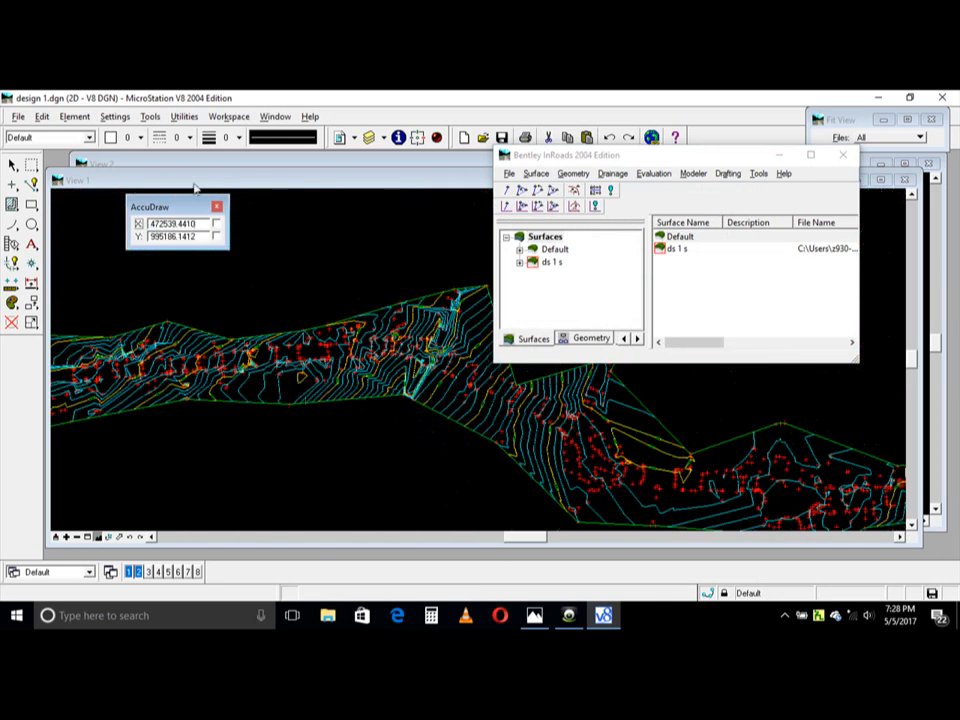
# Step: Tile the MicroStation window beside the Photos image and widen it to give the drawing more room
pyautogui.moveTo(346, 99); pyautogui.dragTo(2, 358)
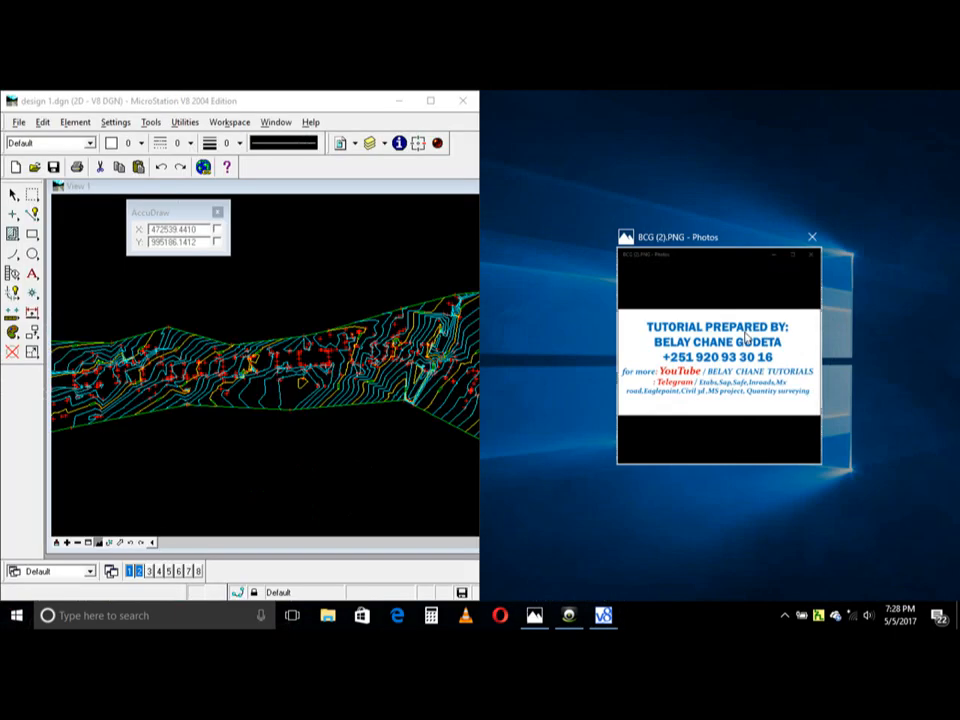
pyautogui.click(510, 275)
pyautogui.moveTo(480, 264); pyautogui.dragTo(601, 279)
pyautogui.click(322, 272)
pyautogui.scroll(-2, 355, 371)
pyautogui.scroll(2, 345, 380)
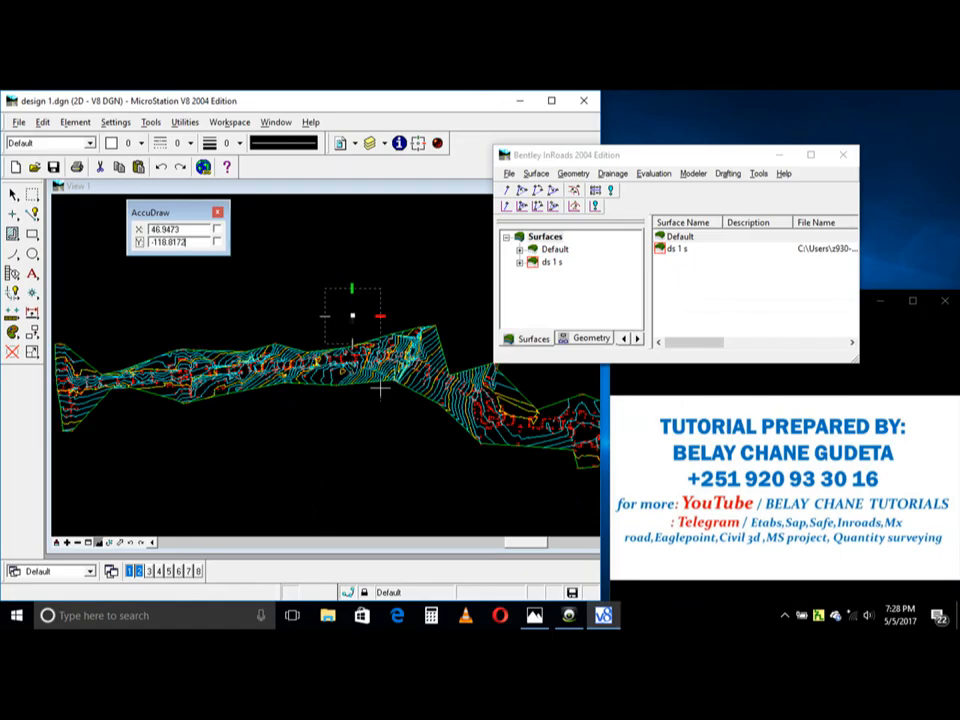
# Step: Move the Bentley InRoads window clear of the drawing, above the Photos image, and show the whole surface
pyautogui.moveTo(675, 153); pyautogui.dragTo(730, 109)
pyautogui.scroll(-4, 326, 244)
pyautogui.scroll(2, 315, 394)
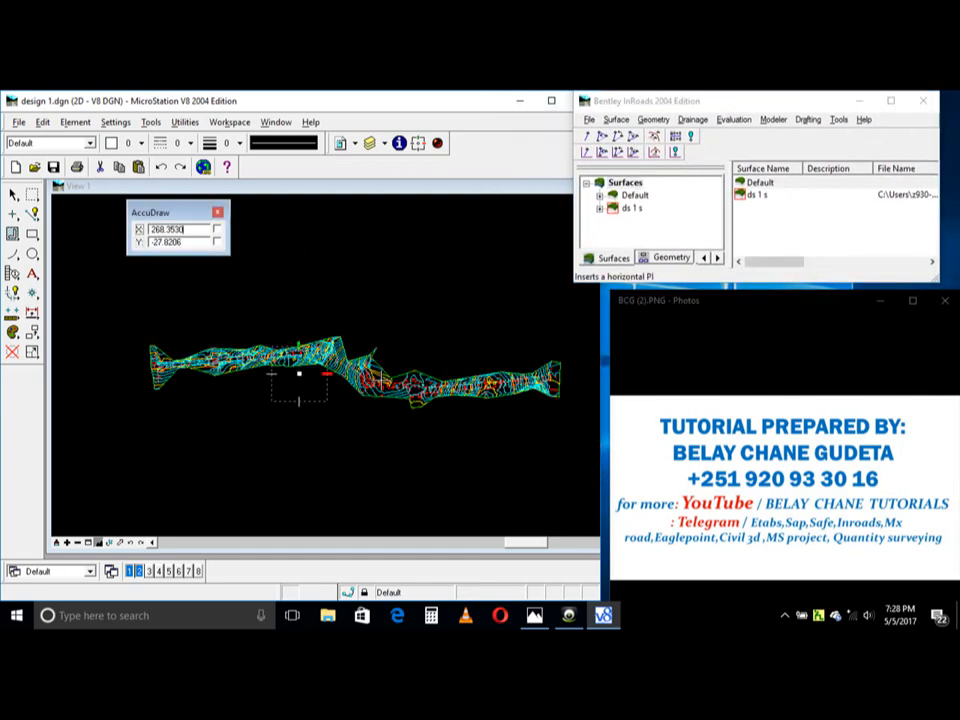
pyautogui.scroll(2, 330, 420)
pyautogui.scroll(-3, 328, 440)
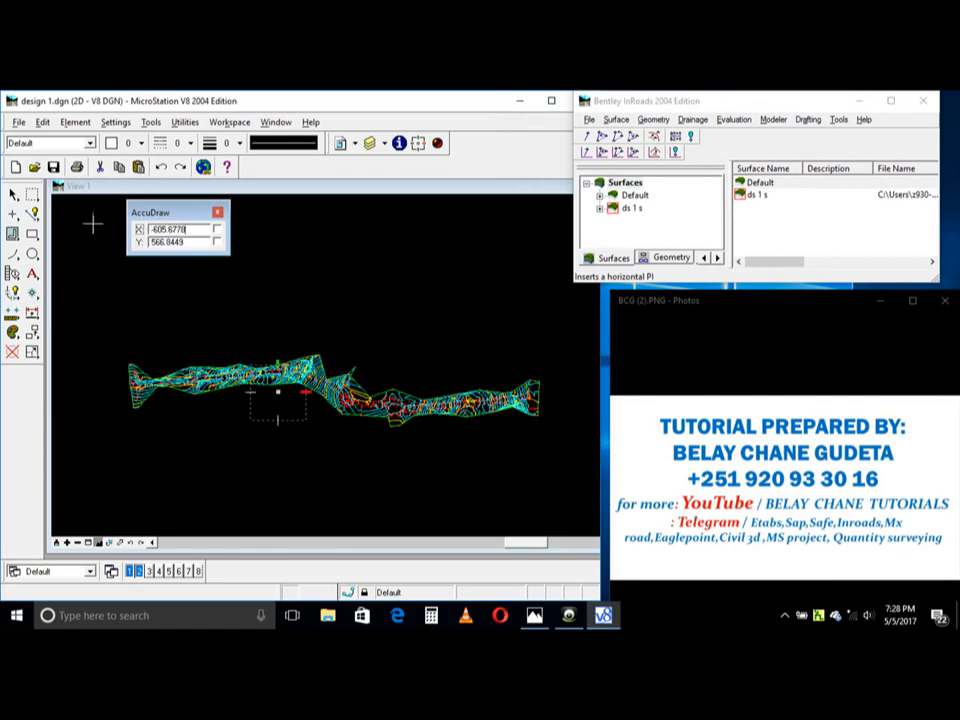
# Step: Save the design 1.dgn drawing, then save the InRoads project and bring up the InRoads save options again
pyautogui.click(18, 121)
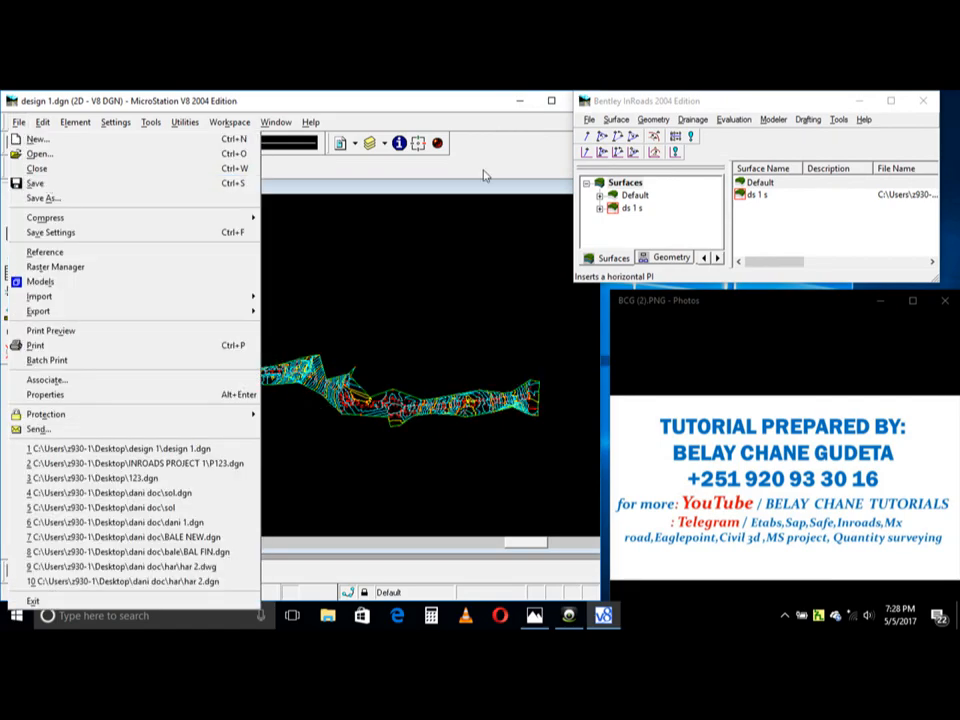
pyautogui.click(30, 182)
pyautogui.click(624, 182)
pyautogui.click(589, 119)
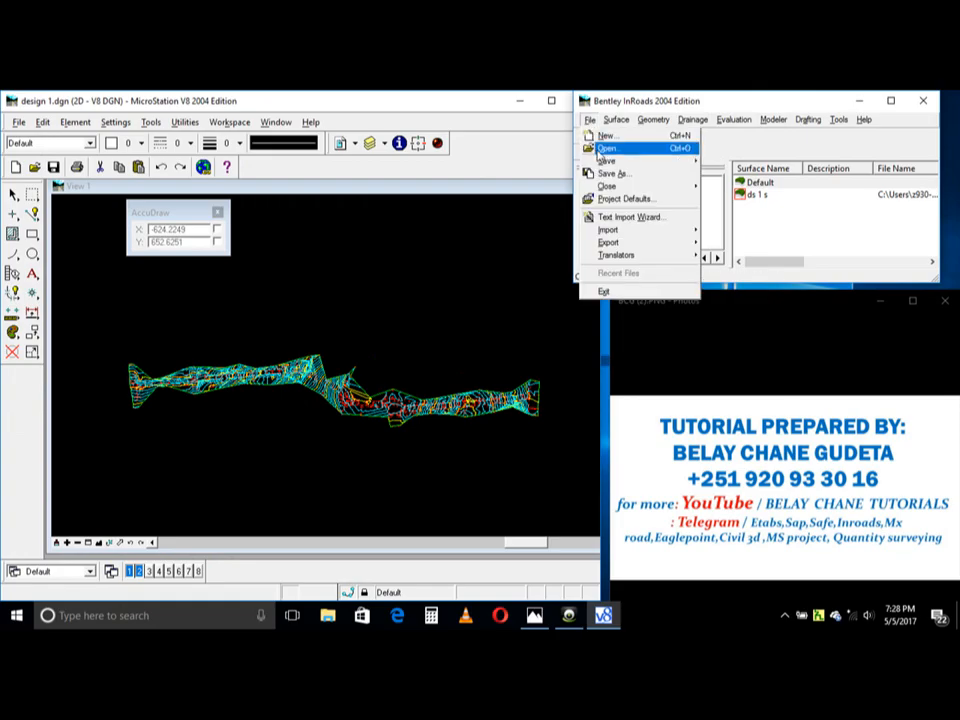
pyautogui.moveTo(605, 161)
pyautogui.click(728, 159)
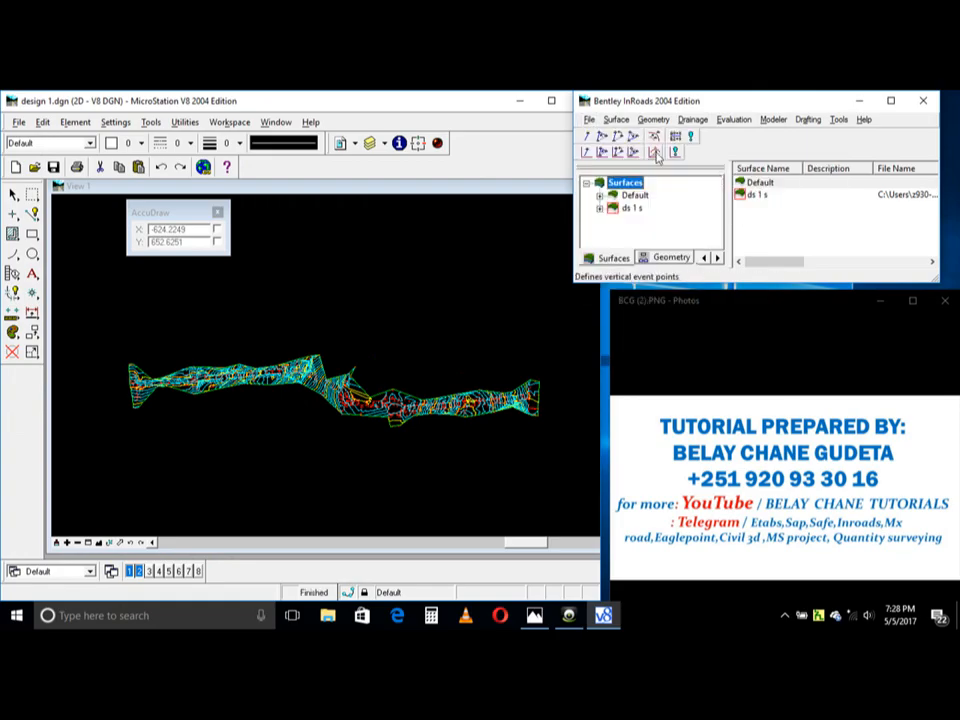
pyautogui.click(589, 119)
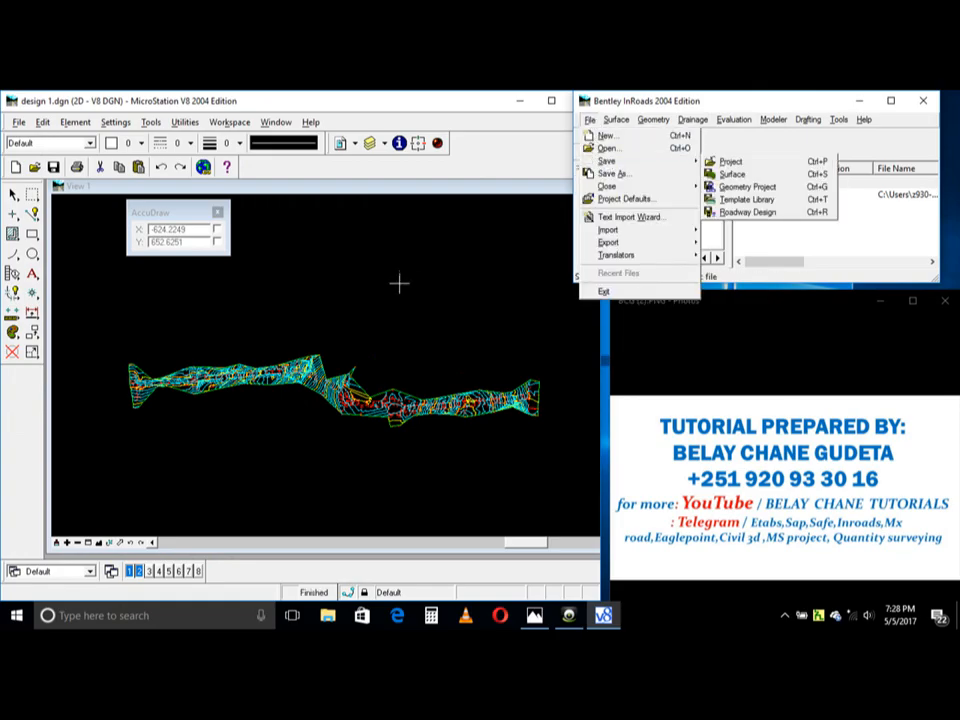